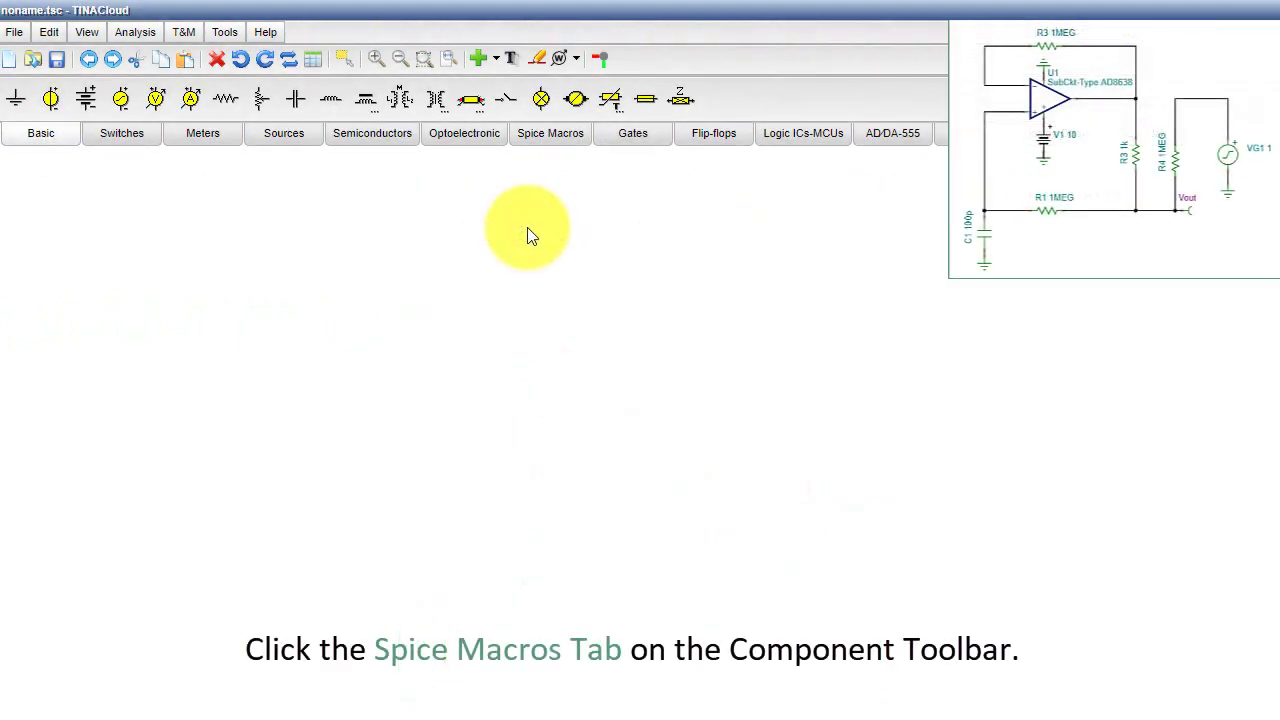
Insert an AD8638 operational amplifier from the Analog Devices SPICE macros, filtering the list by 863, and place it on the workspace.
{"action": "left_click", "coordinate": [549, 140]}
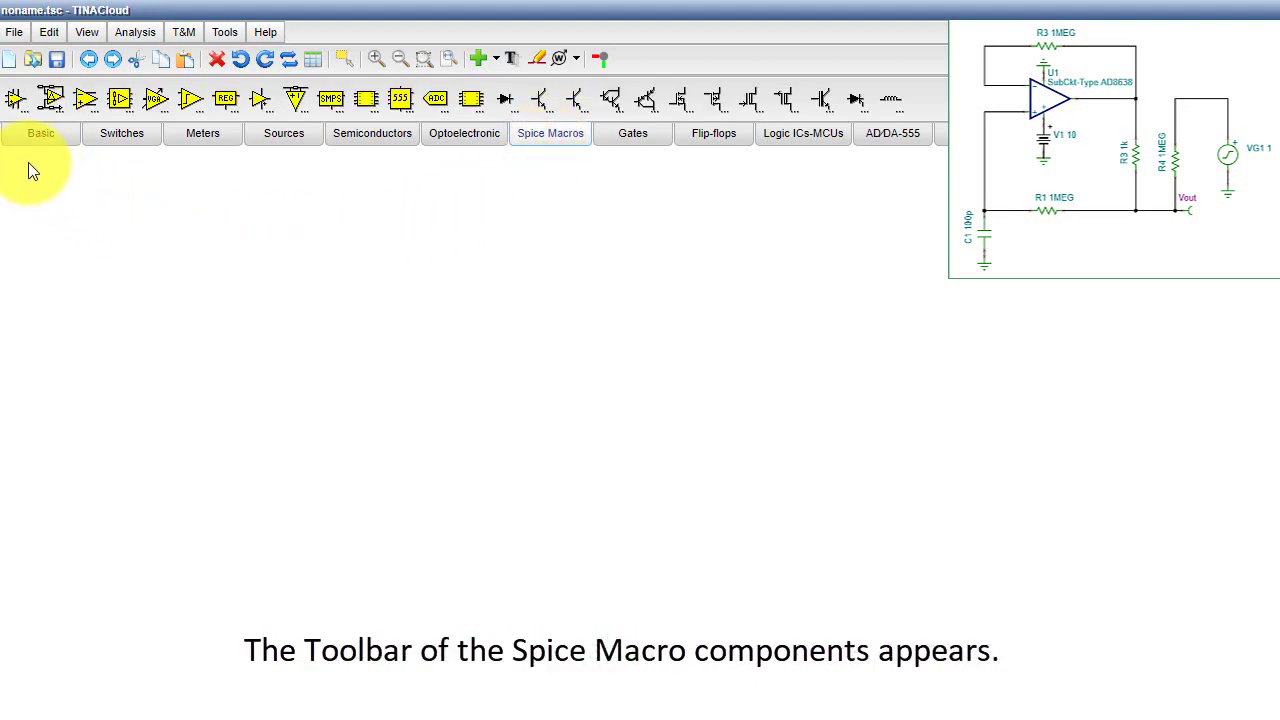
{"action": "left_click", "coordinate": [15, 103]}
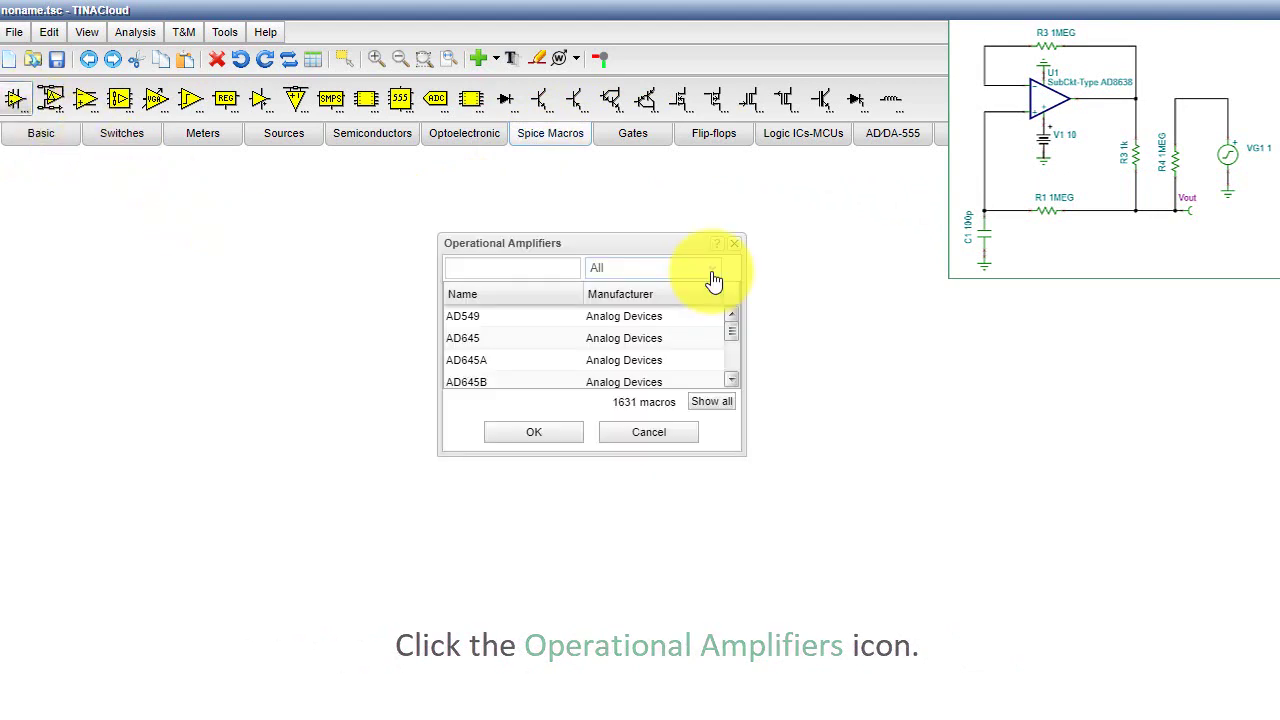
{"action": "left_click", "coordinate": [713, 279]}
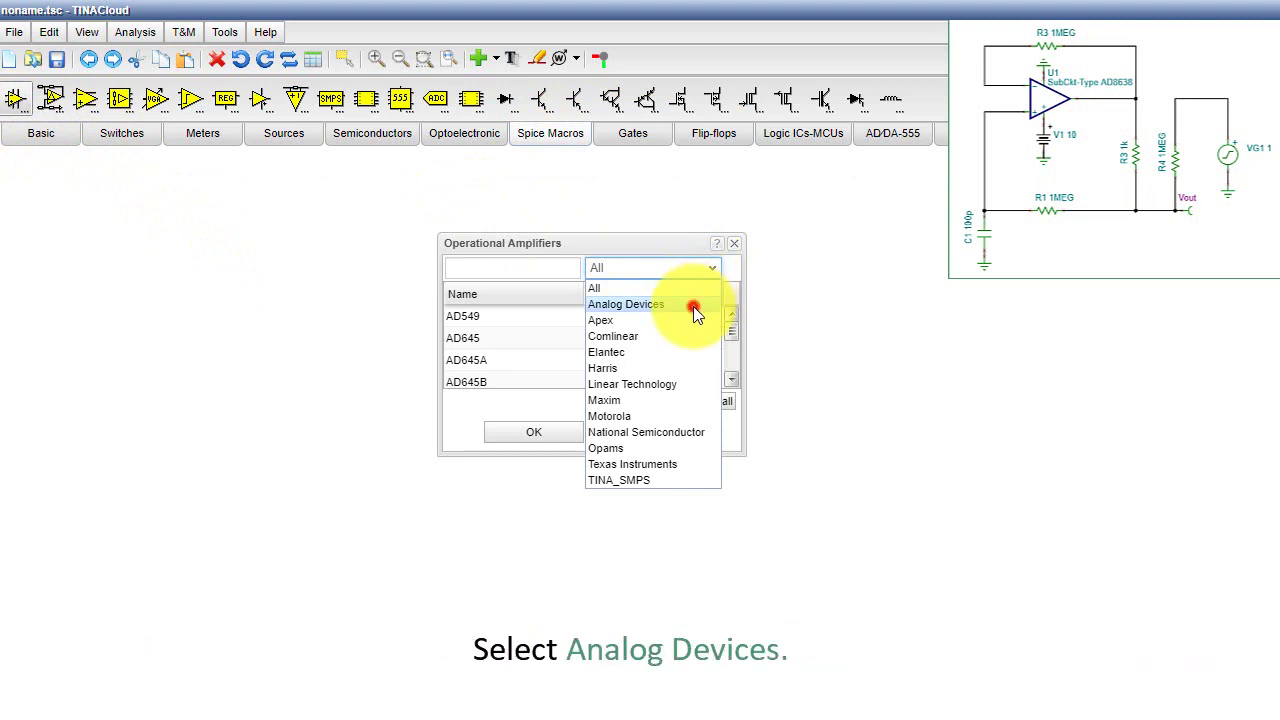
{"action": "left_click", "coordinate": [693, 306]}
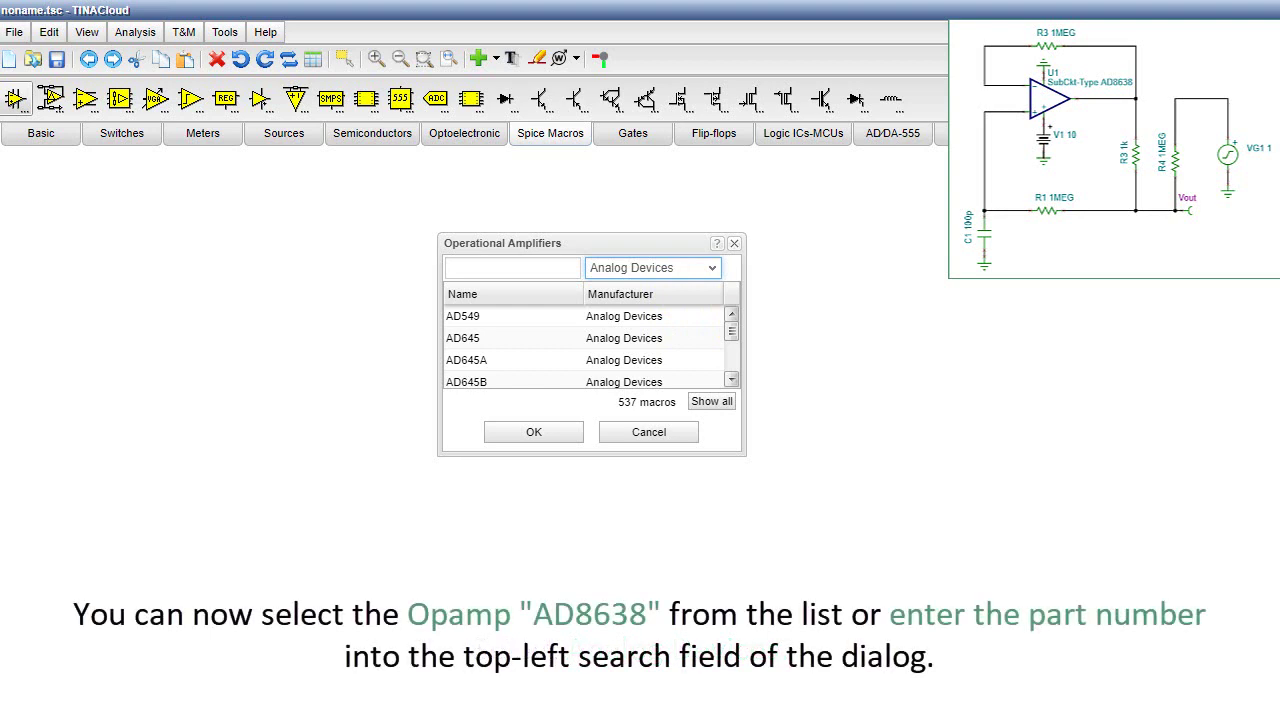
{"action": "left_click", "coordinate": [459, 266]}
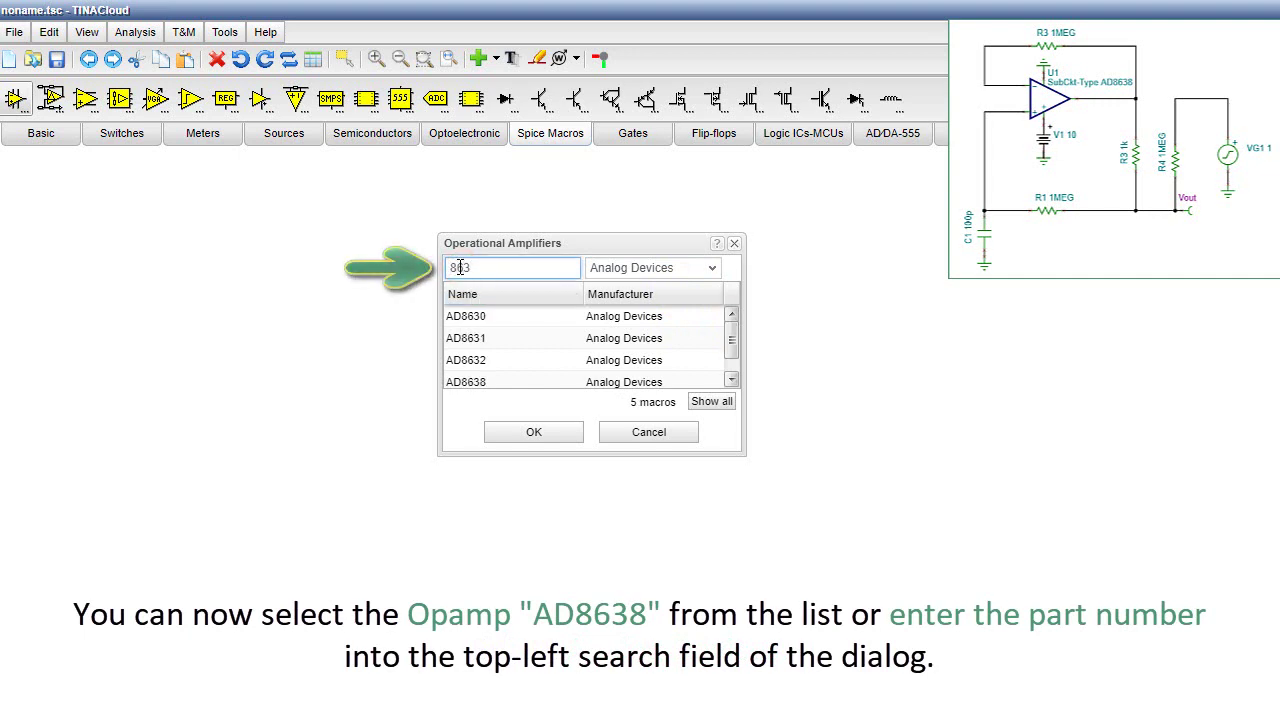
{"action": "left_click", "coordinate": [645, 381]}
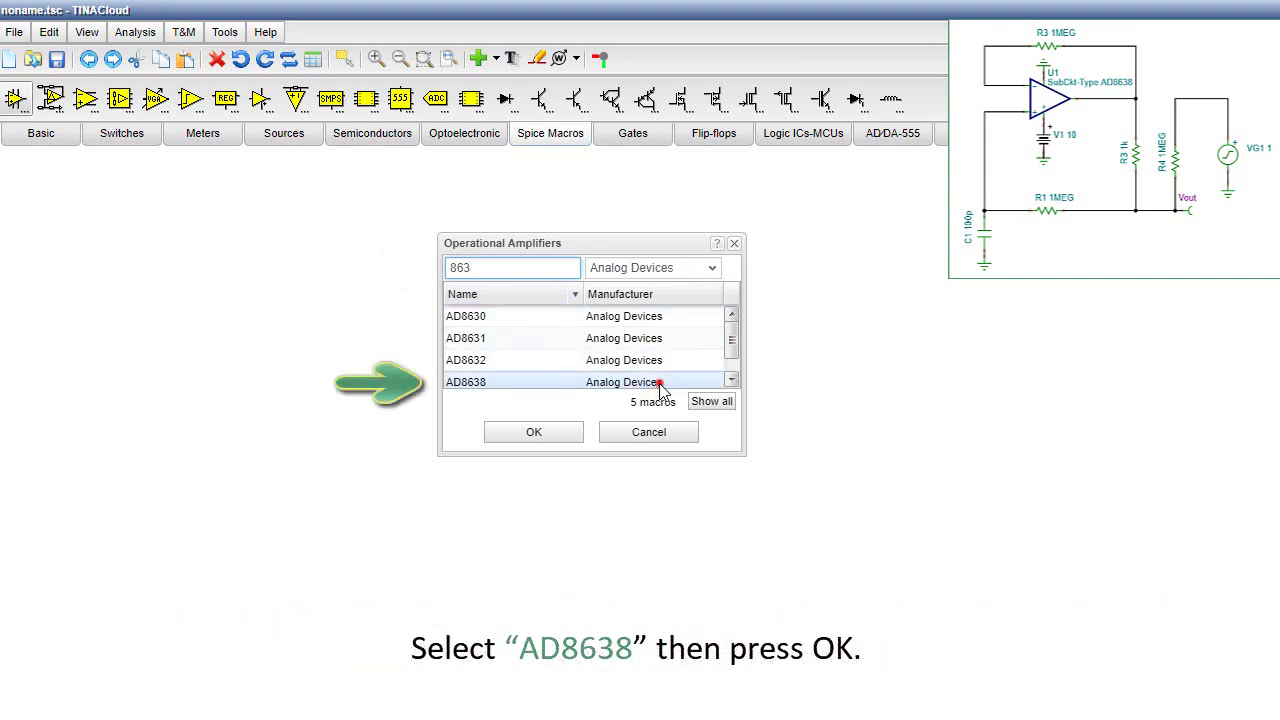
{"action": "left_click", "coordinate": [534, 436]}
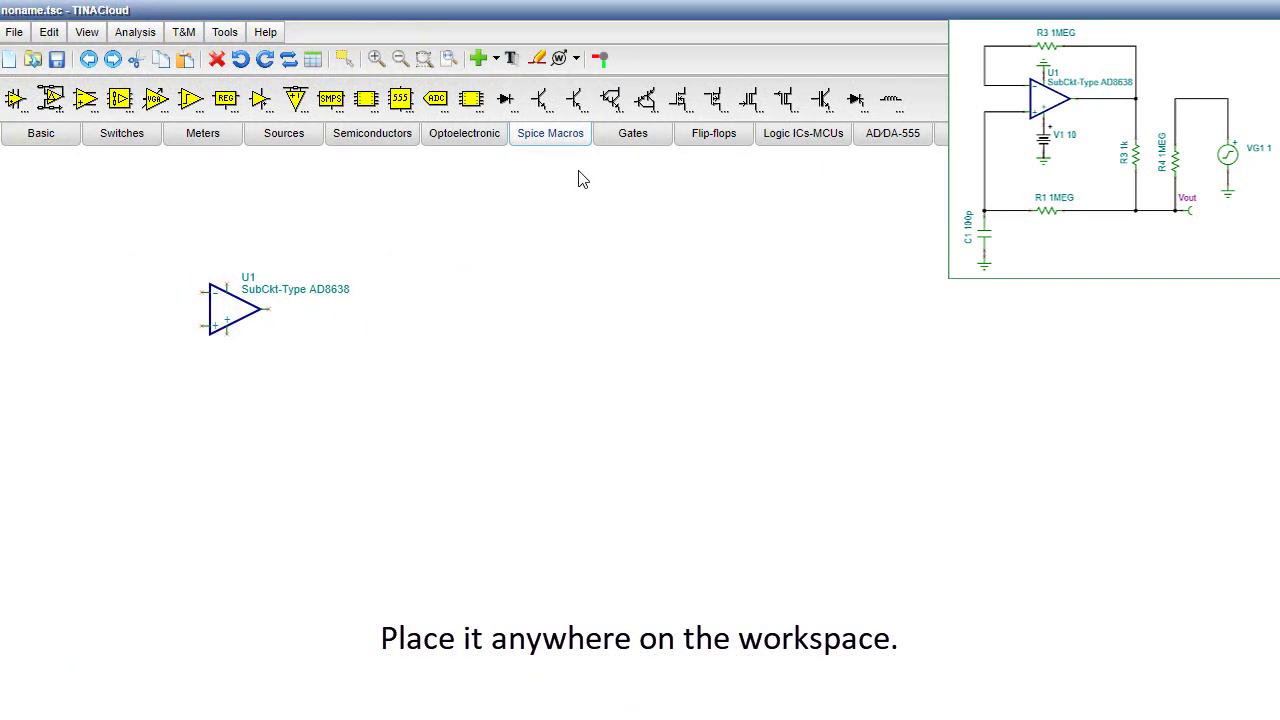
Place a capacitor below and to the left of the op-amp and rotate it left by 90 degrees.
{"action": "left_click", "coordinate": [45, 137]}
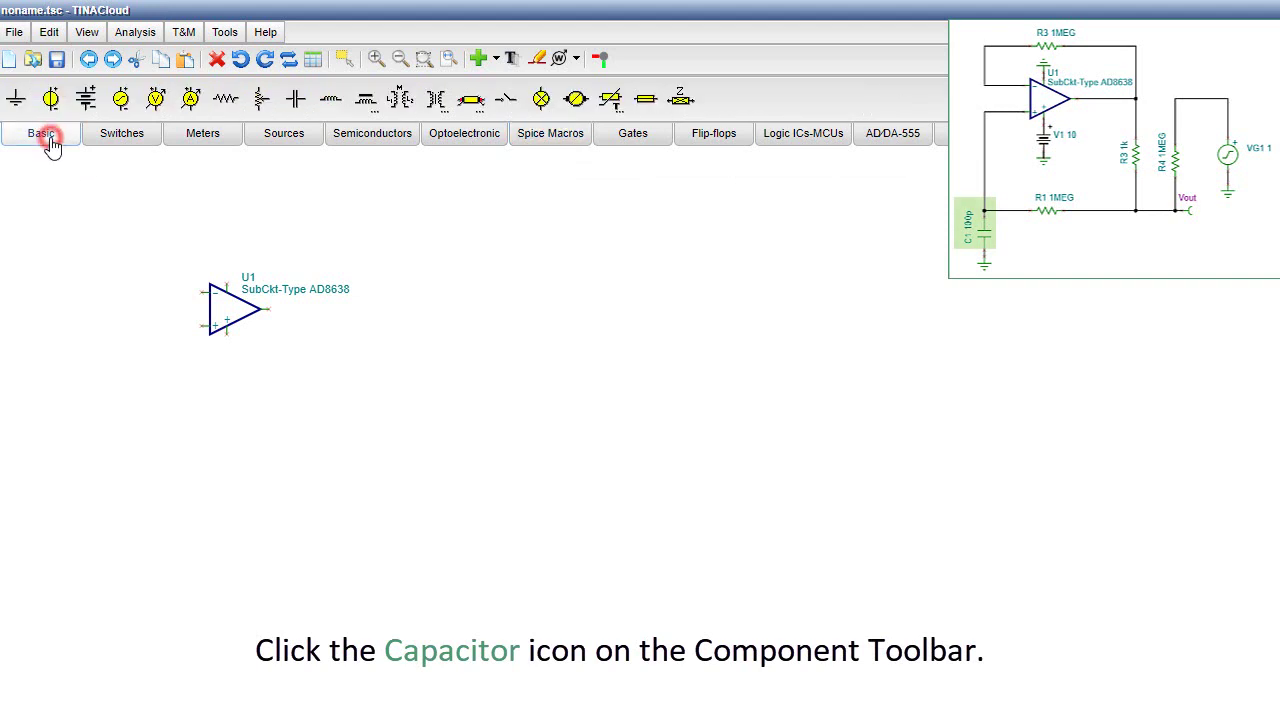
{"action": "left_click", "coordinate": [298, 100]}
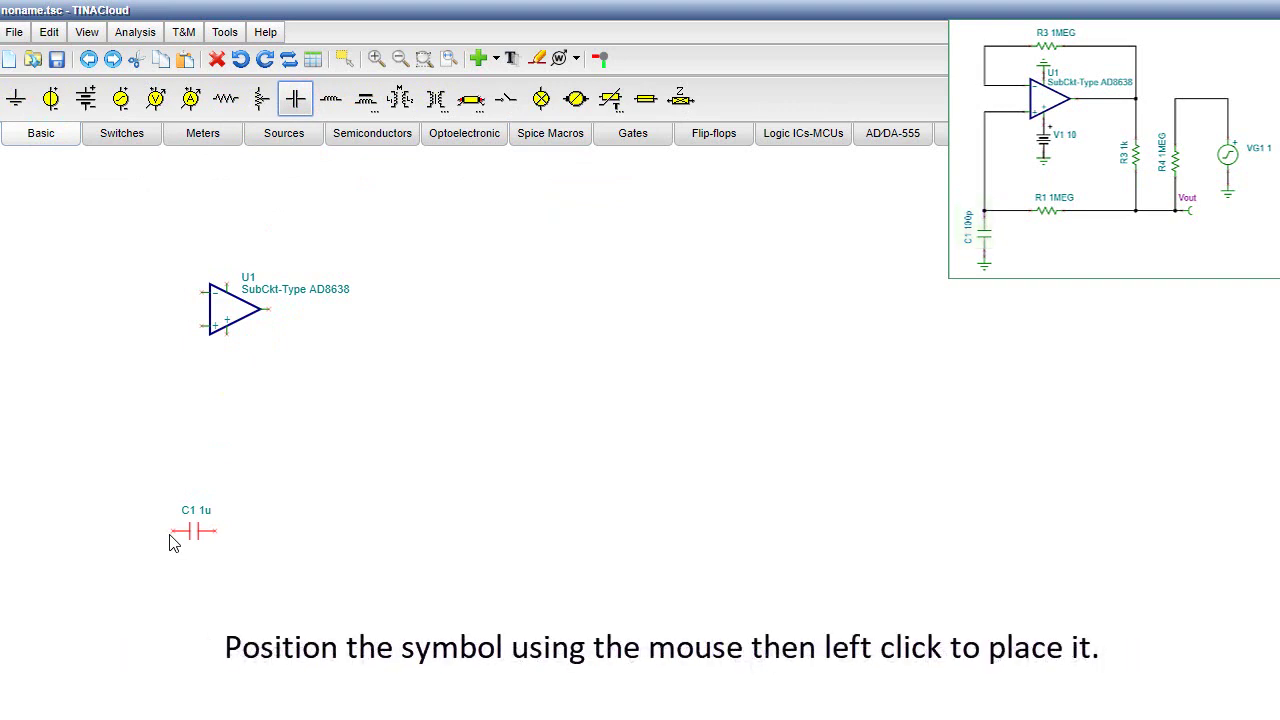
{"action": "left_click", "coordinate": [146, 542]}
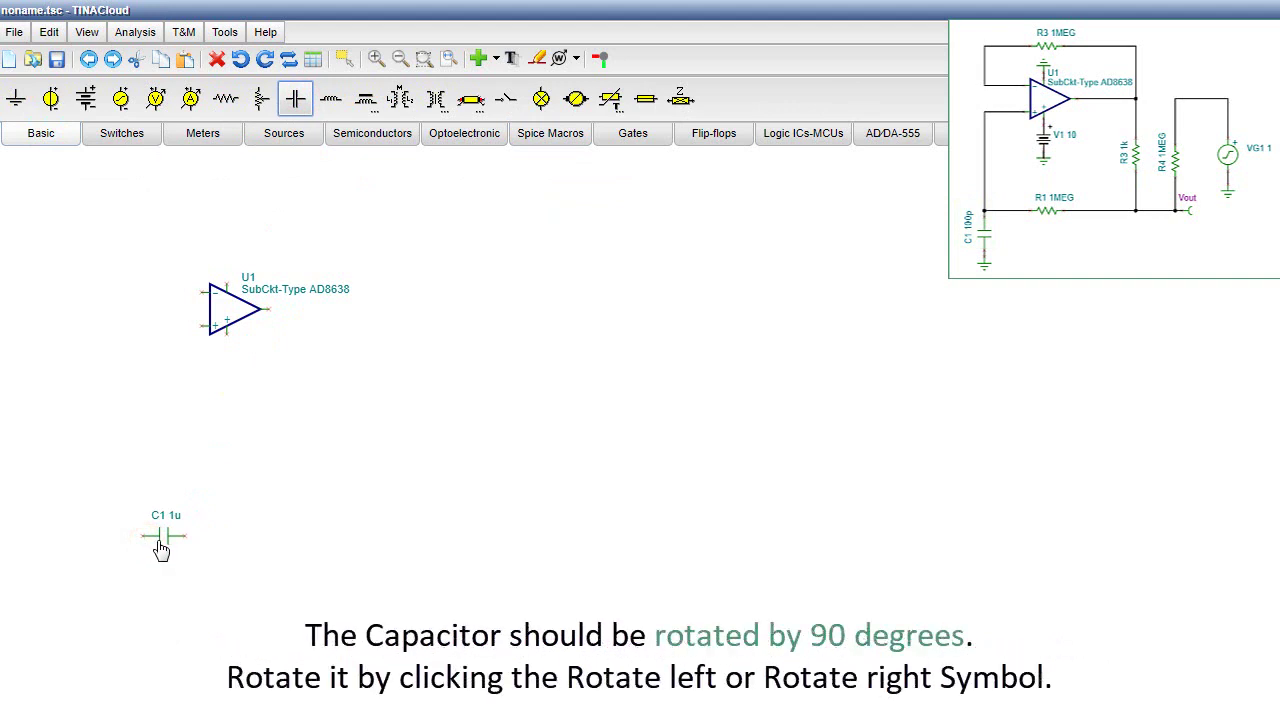
{"action": "left_click", "coordinate": [158, 540]}
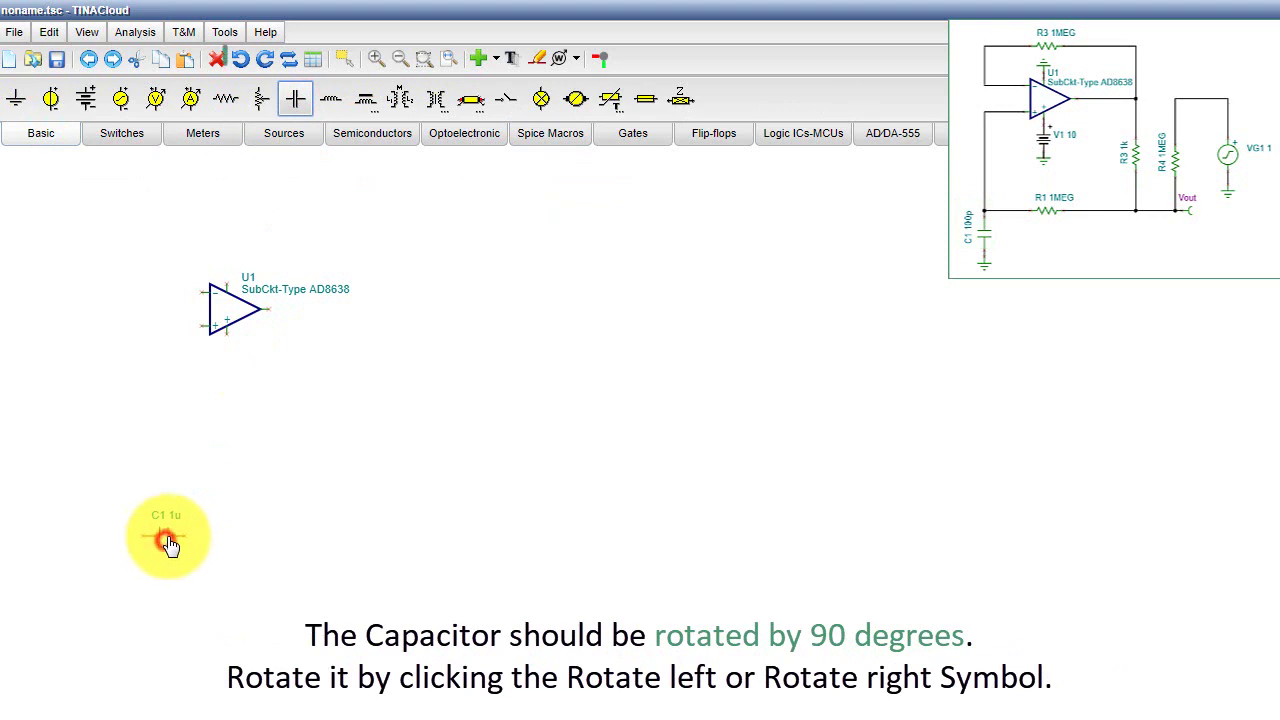
{"action": "left_click", "coordinate": [238, 62]}
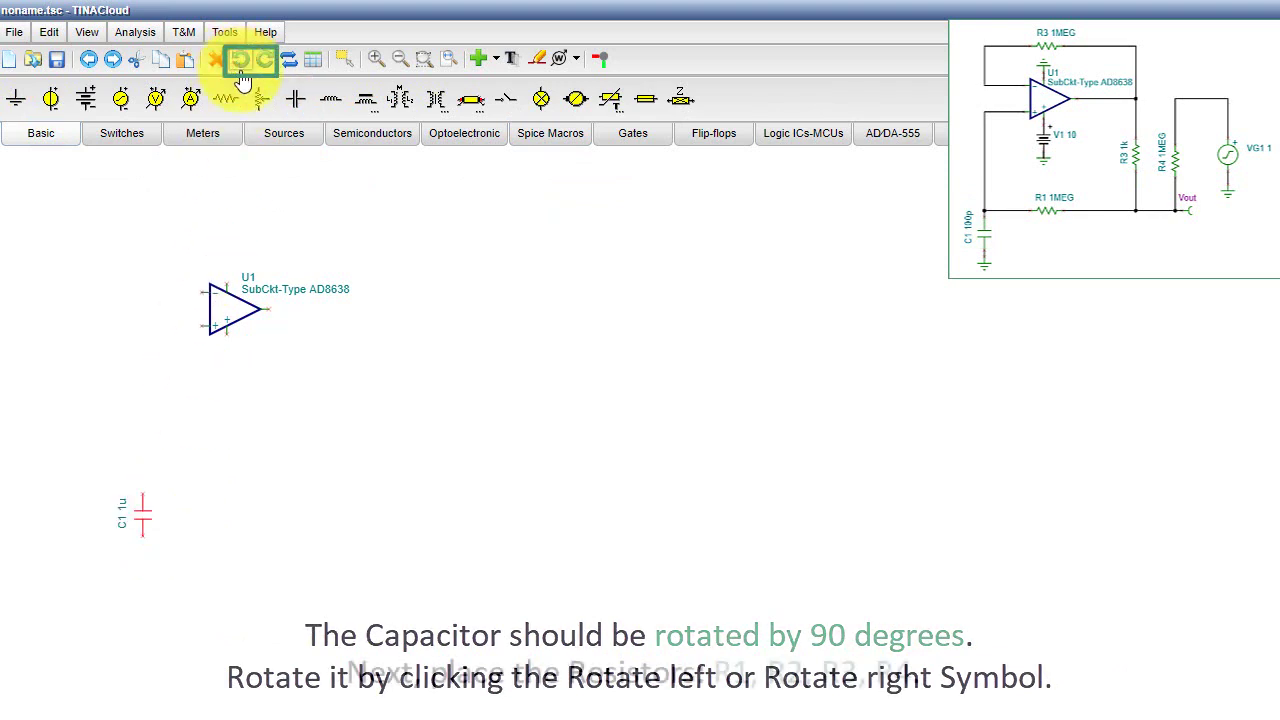
Place two horizontal resistors, one below the op-amp beside the capacitor and one directly above the op-amp.
{"action": "left_click", "coordinate": [228, 104]}
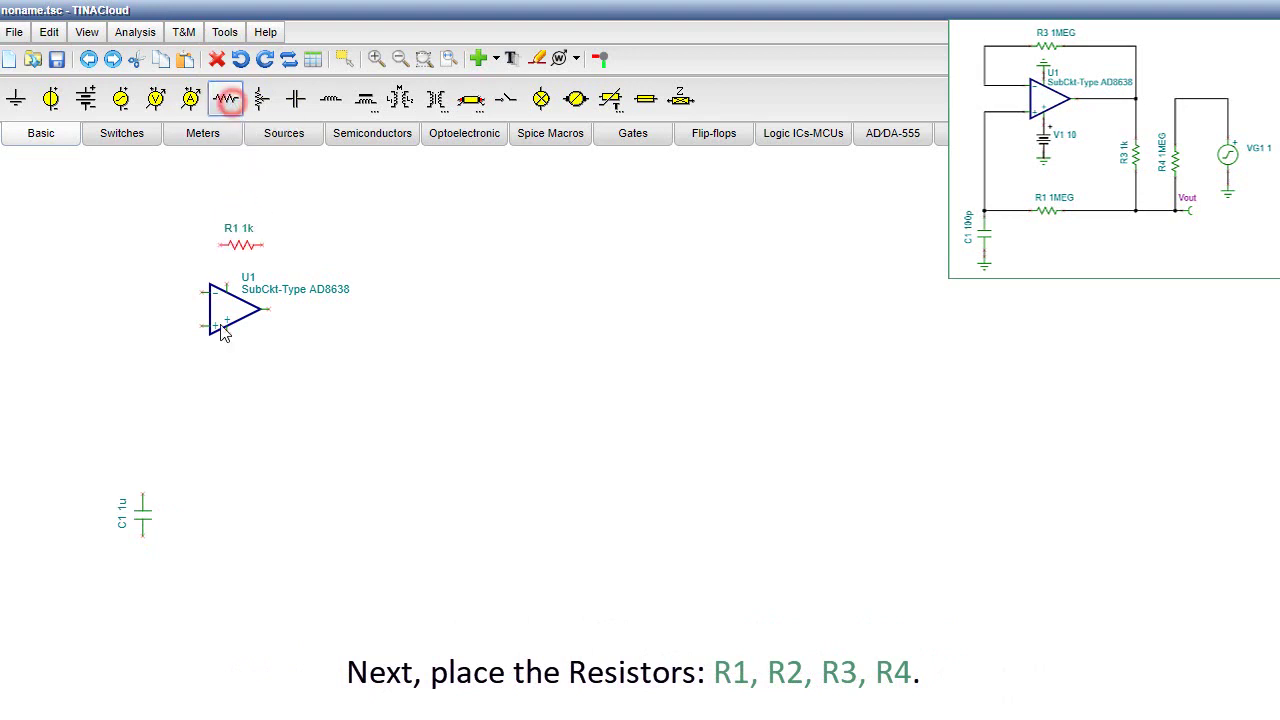
{"action": "left_click", "coordinate": [206, 482]}
{"action": "left_click", "coordinate": [227, 104]}
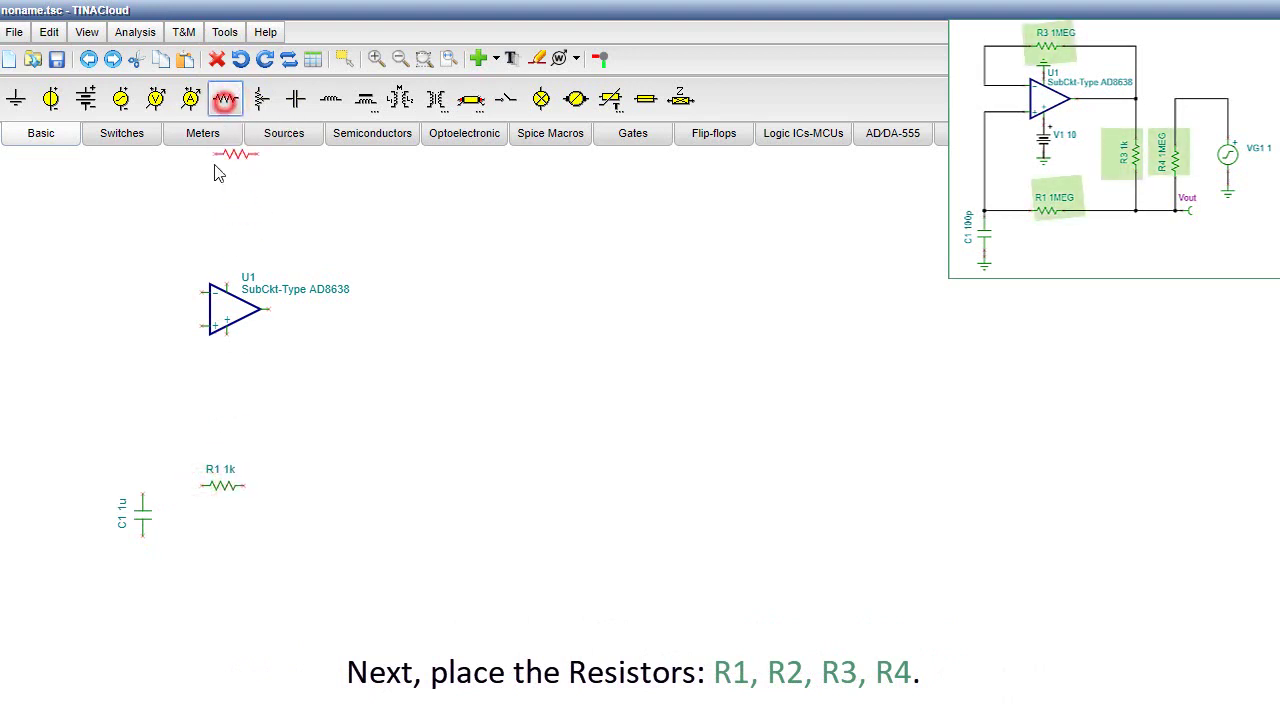
{"action": "left_click", "coordinate": [204, 232]}
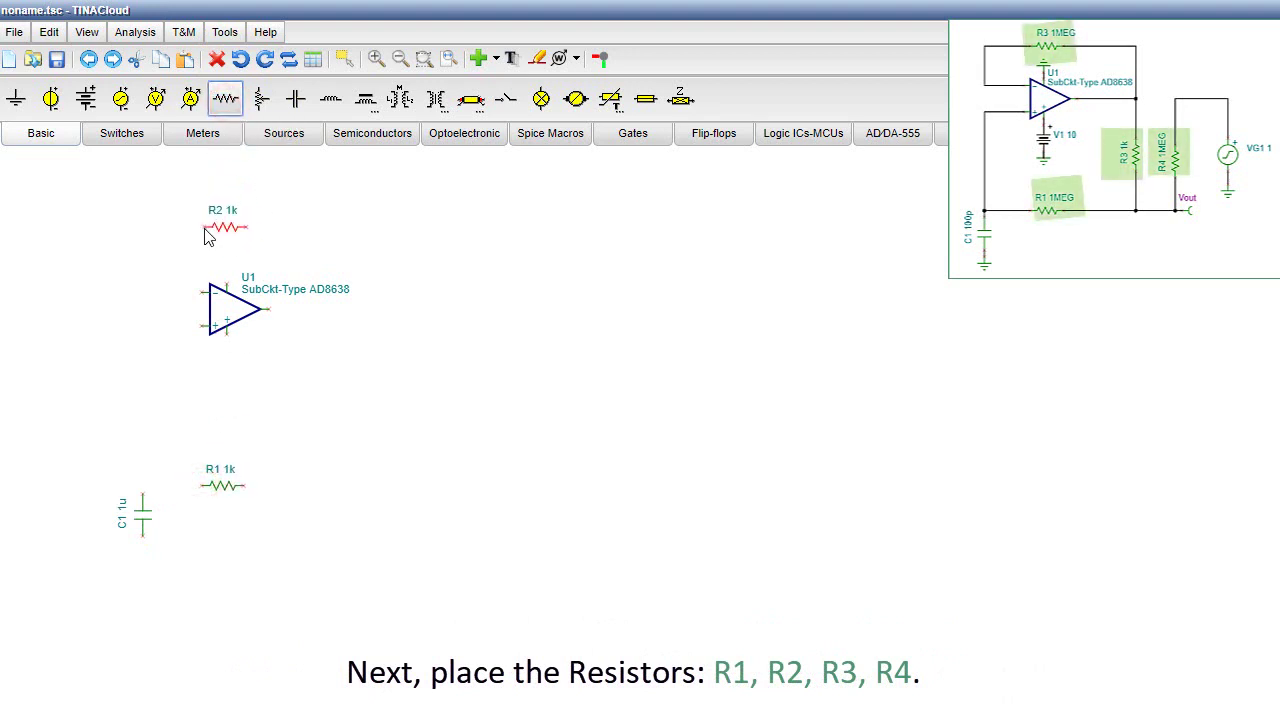
Place two resistors side by side to the lower right of the op-amp, both rotated left to stand vertically.
{"action": "left_click", "coordinate": [227, 101]}
{"action": "left_click", "coordinate": [352, 408]}
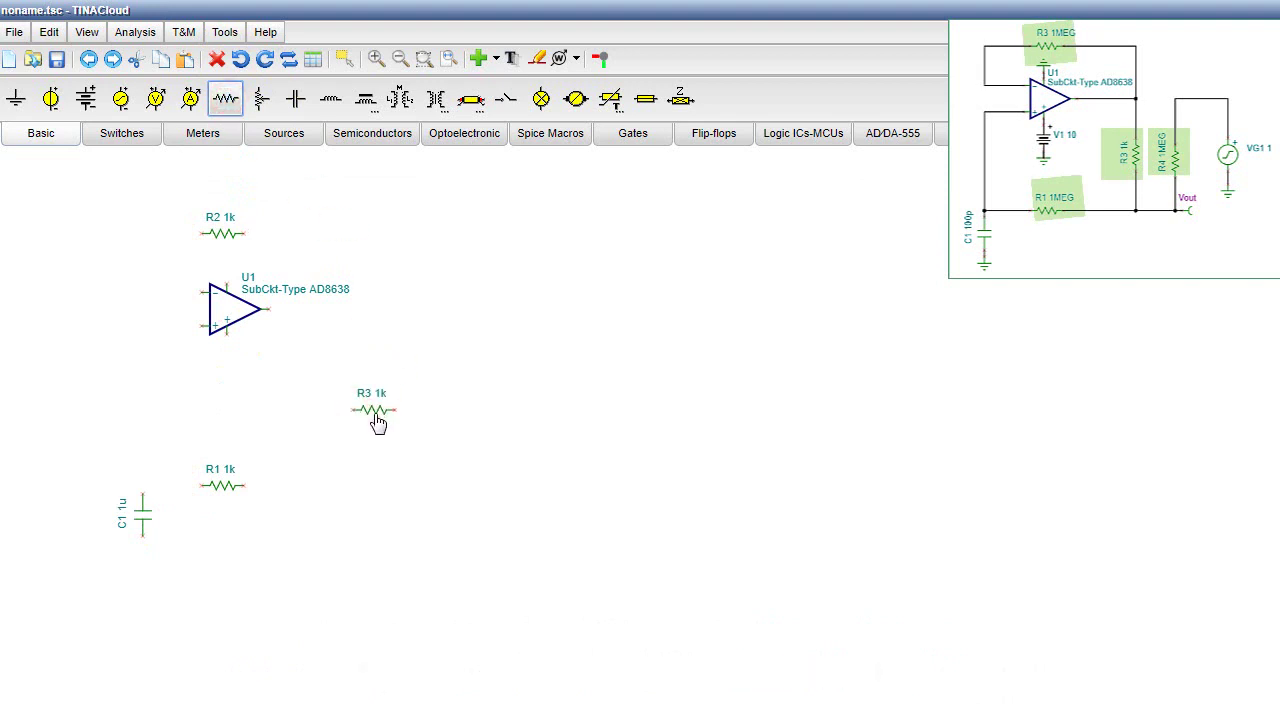
{"action": "left_click", "coordinate": [368, 410]}
{"action": "left_click", "coordinate": [238, 64]}
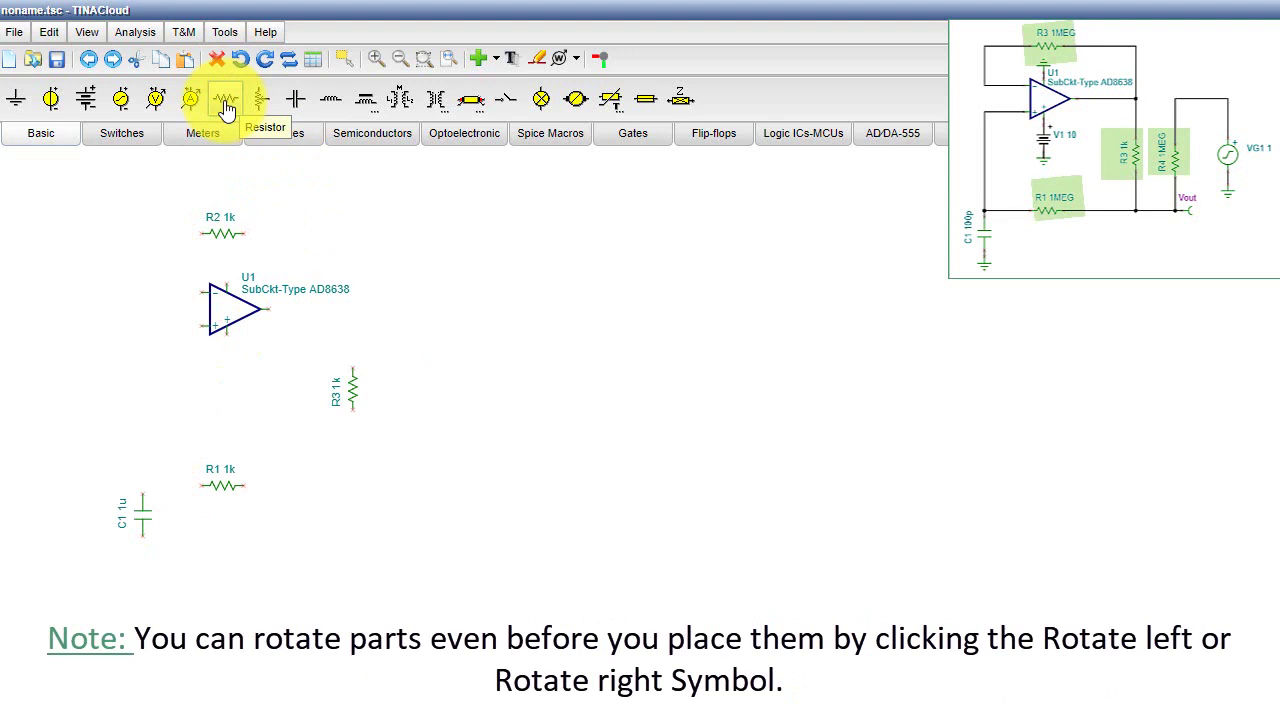
{"action": "left_click", "coordinate": [227, 104]}
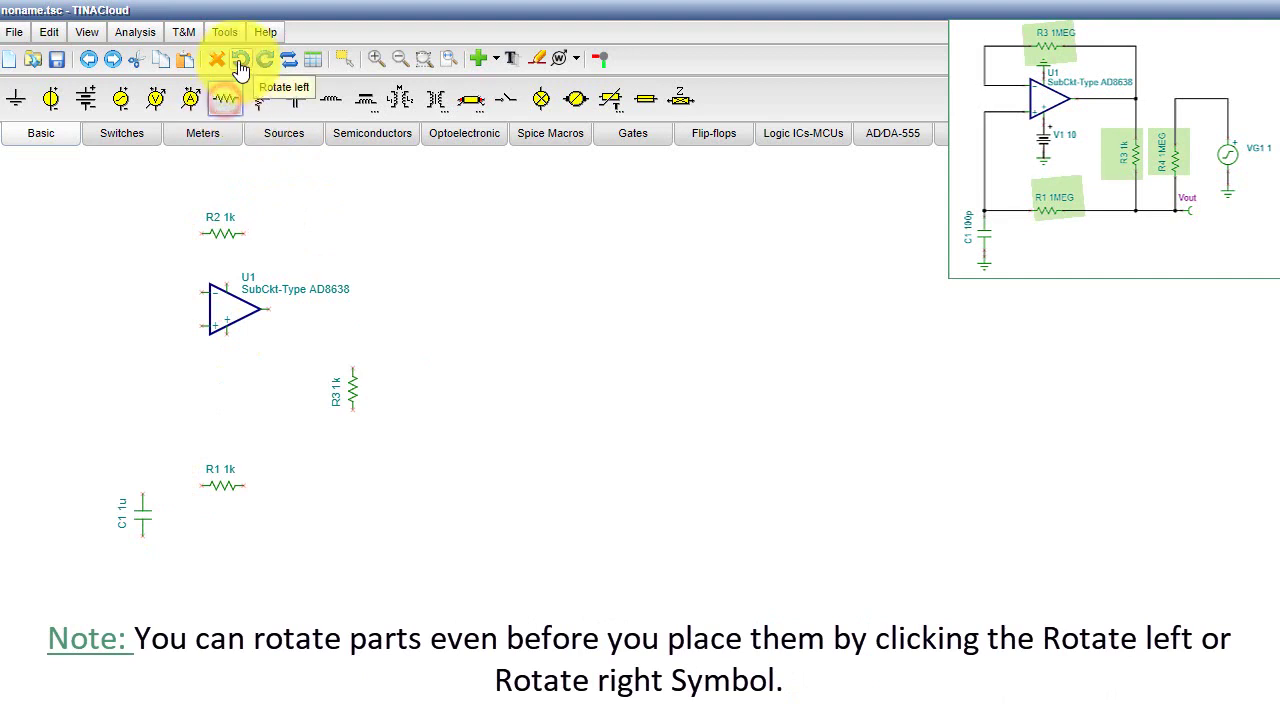
{"action": "left_click", "coordinate": [240, 64]}
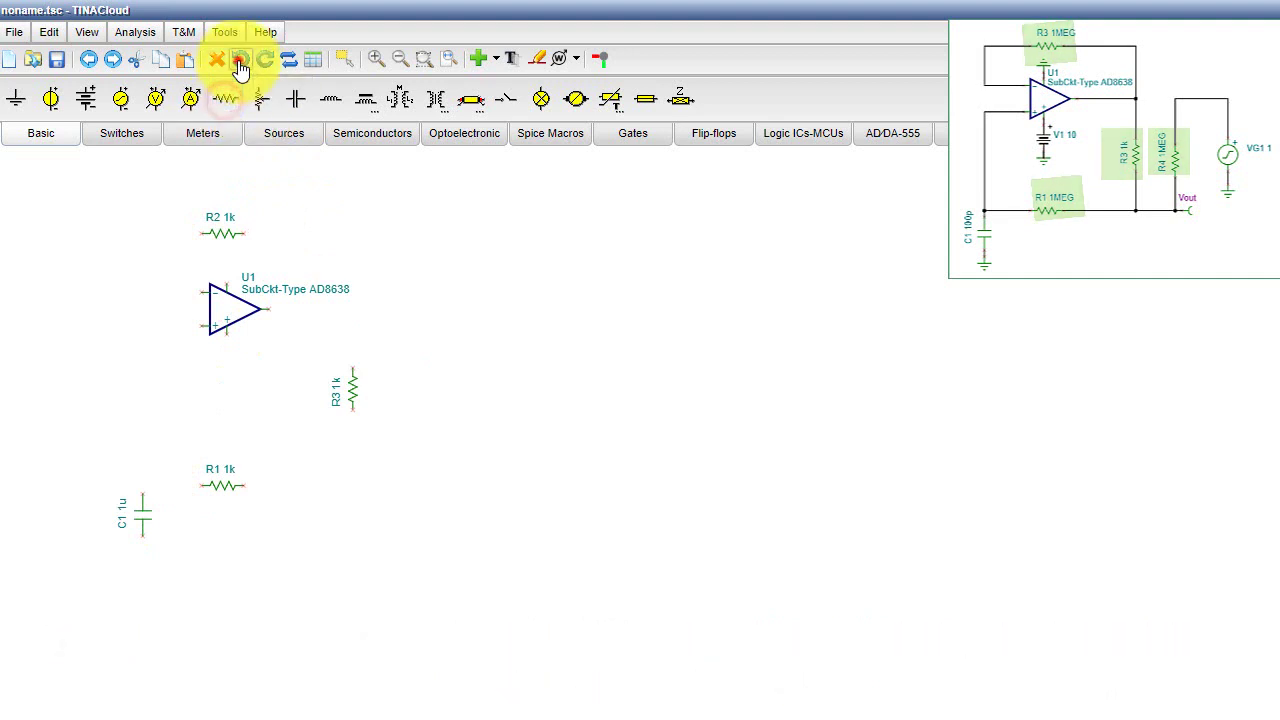
{"action": "left_click", "coordinate": [448, 432]}
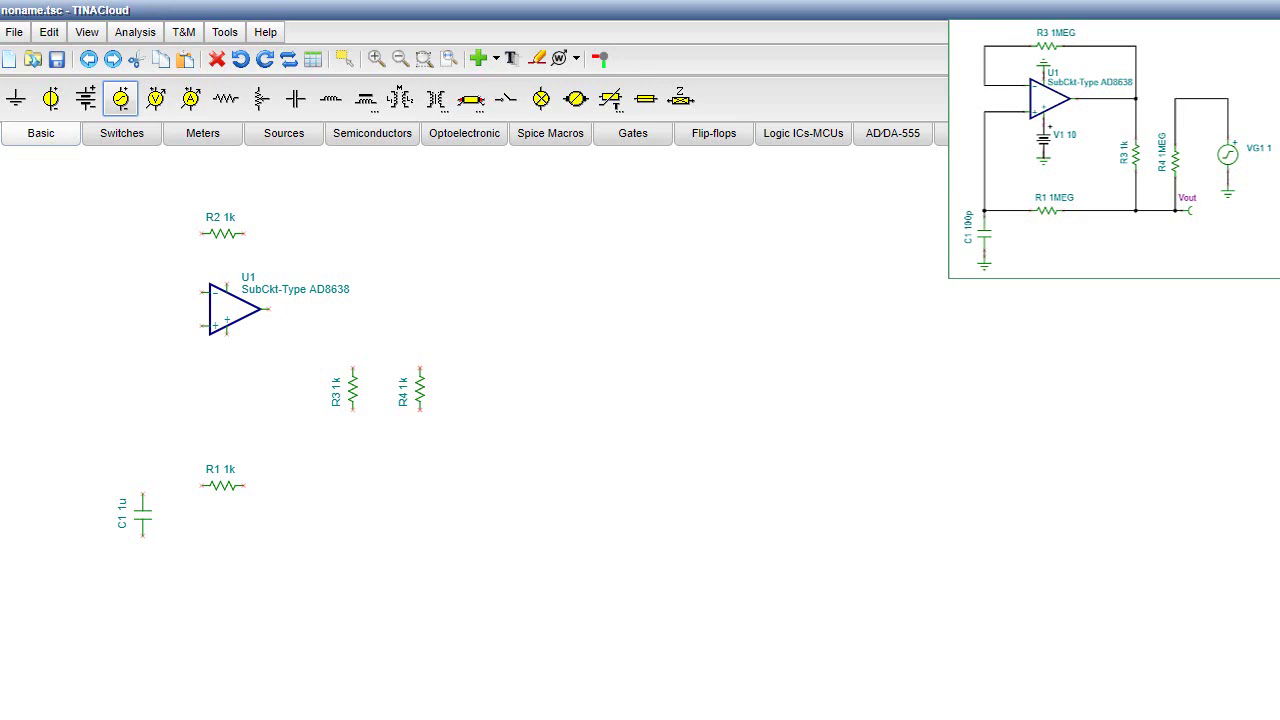
Add a voltage generator to the right of R4 and a battery supply attached to the op-amp's lower supply pin.
{"action": "left_click", "coordinate": [120, 98]}
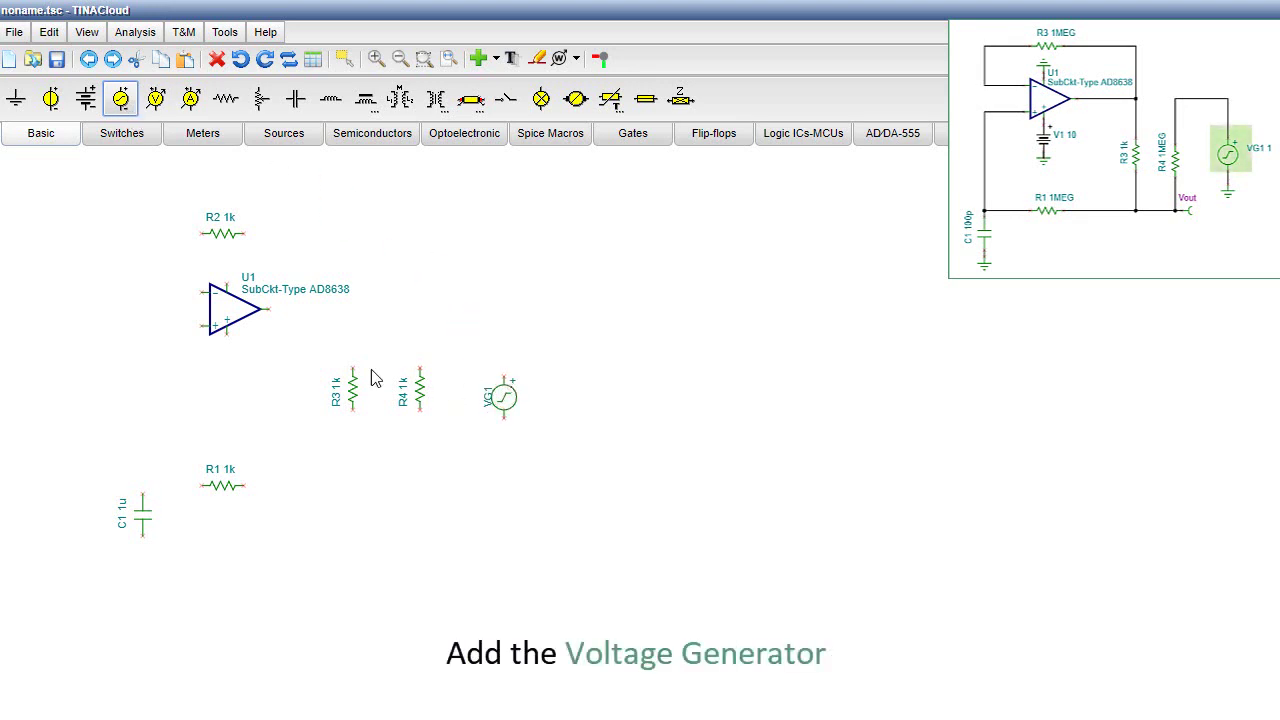
{"action": "left_click", "coordinate": [86, 98]}
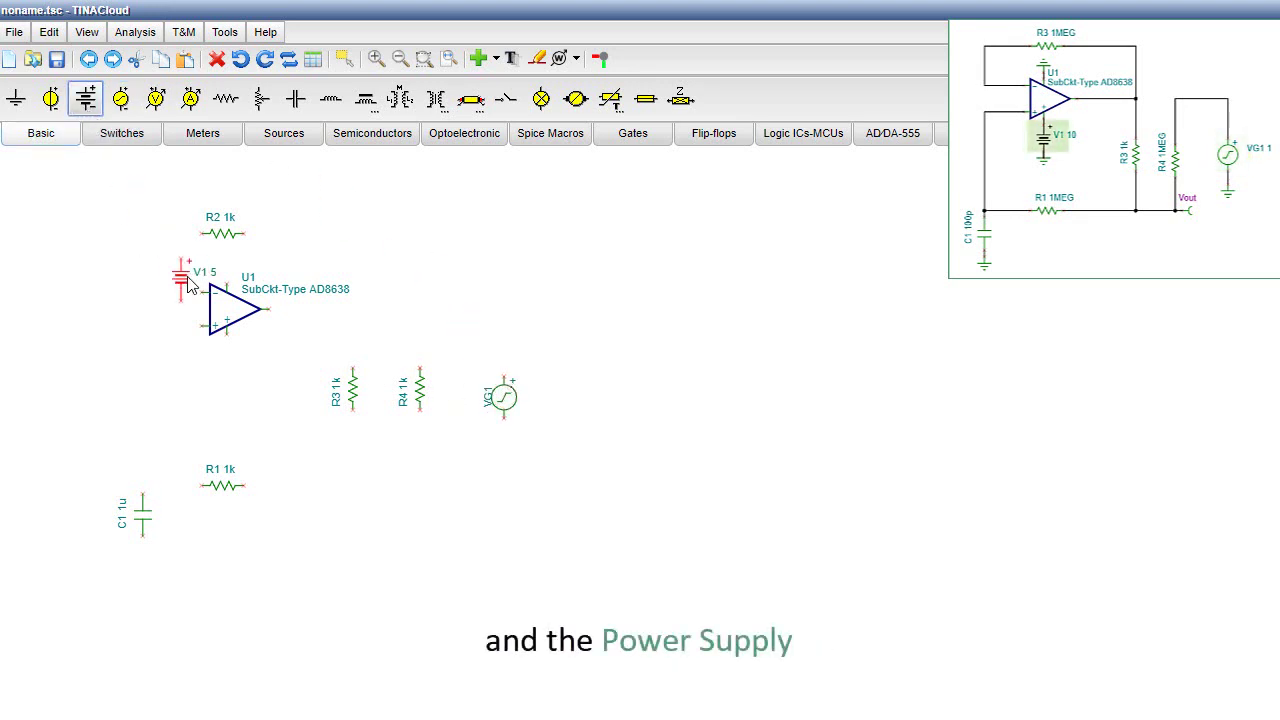
{"action": "left_click", "coordinate": [232, 358]}
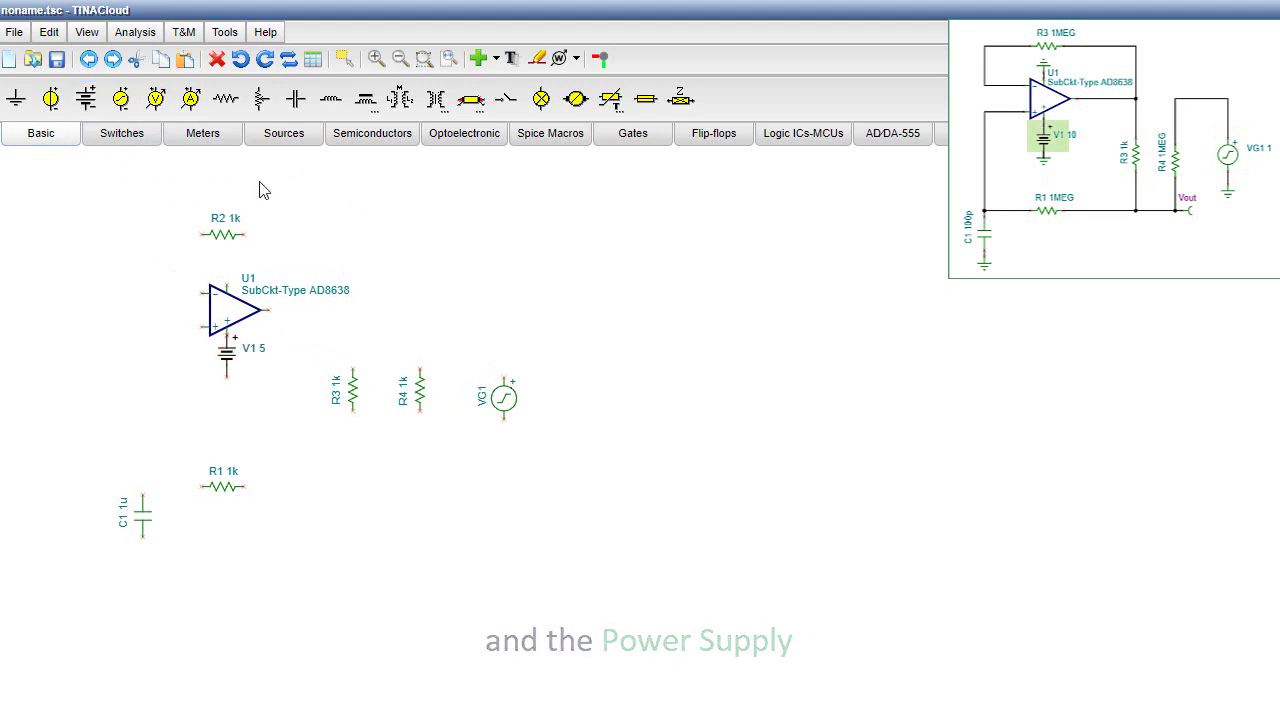
Place a voltage pin below resistor R4 and the voltage generator, level with resistor R1.
{"action": "left_click", "coordinate": [204, 134]}
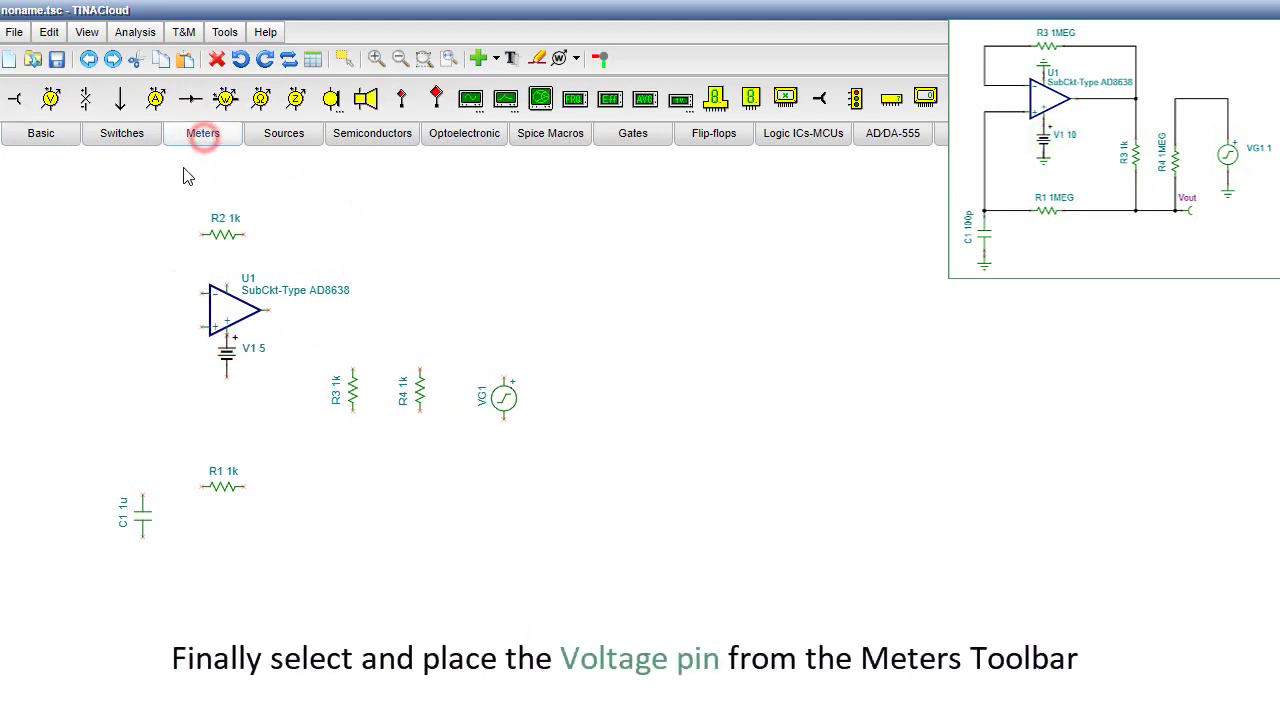
{"action": "left_click", "coordinate": [15, 100]}
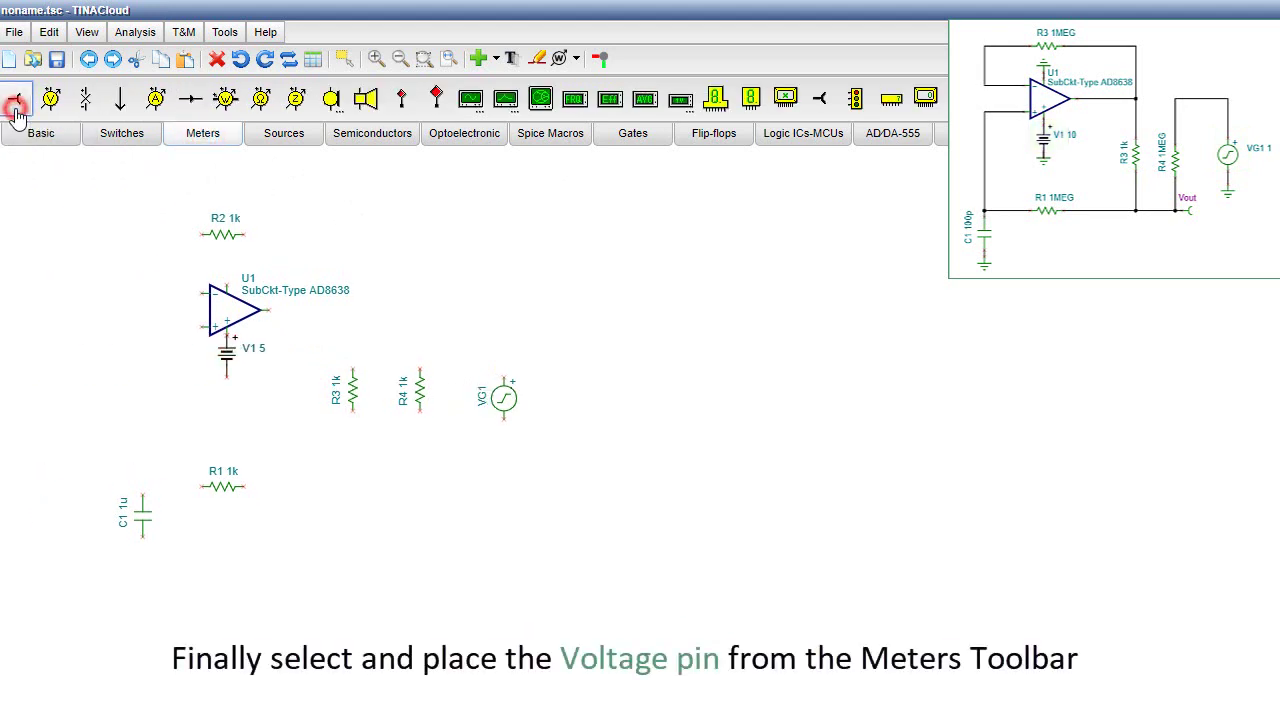
{"action": "left_click", "coordinate": [448, 484]}
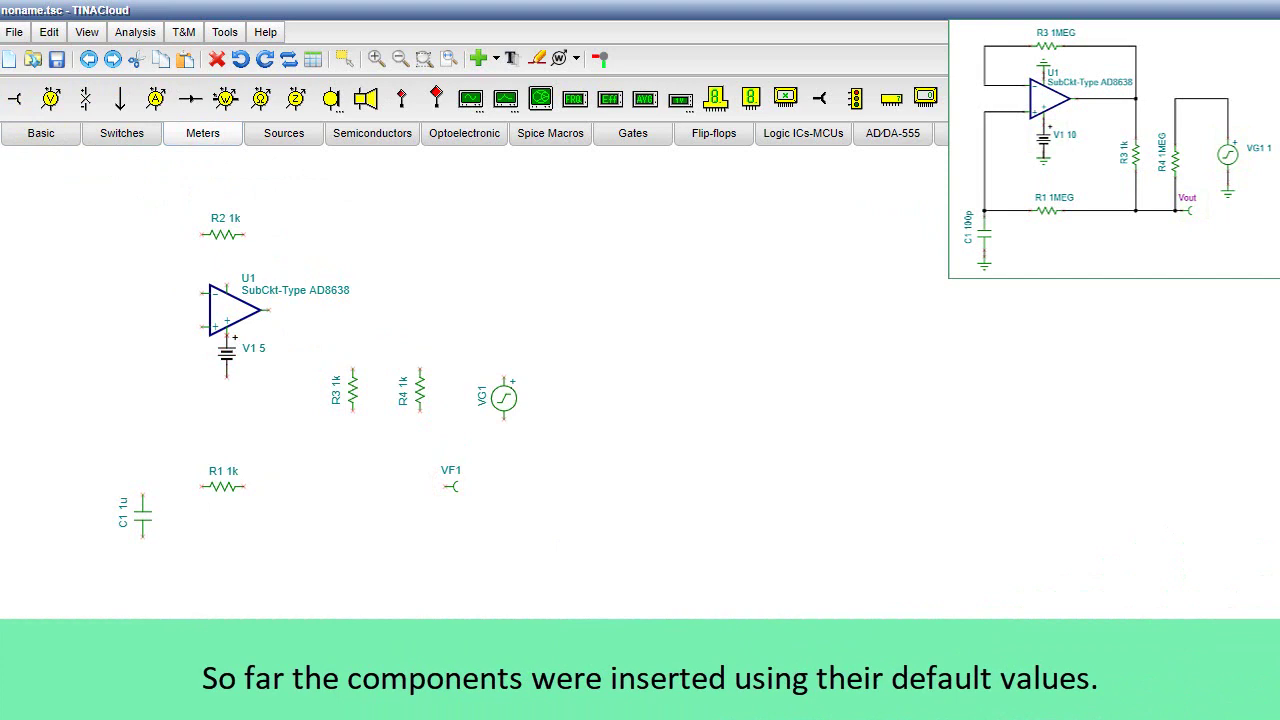
Set the capacitance of capacitor C1 to 100p.
{"action": "double_click", "coordinate": [143, 518]}
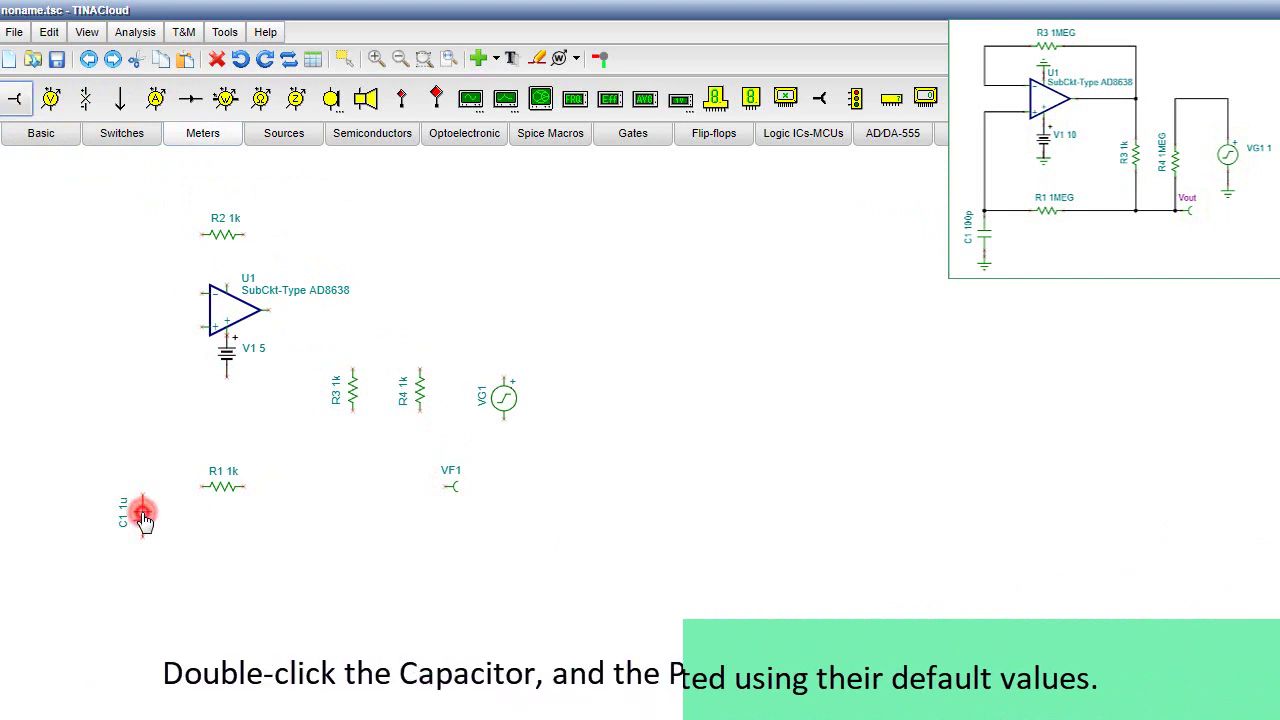
{"action": "left_click_drag", "start_coordinate": [684, 398], "coordinate": [630, 400]}
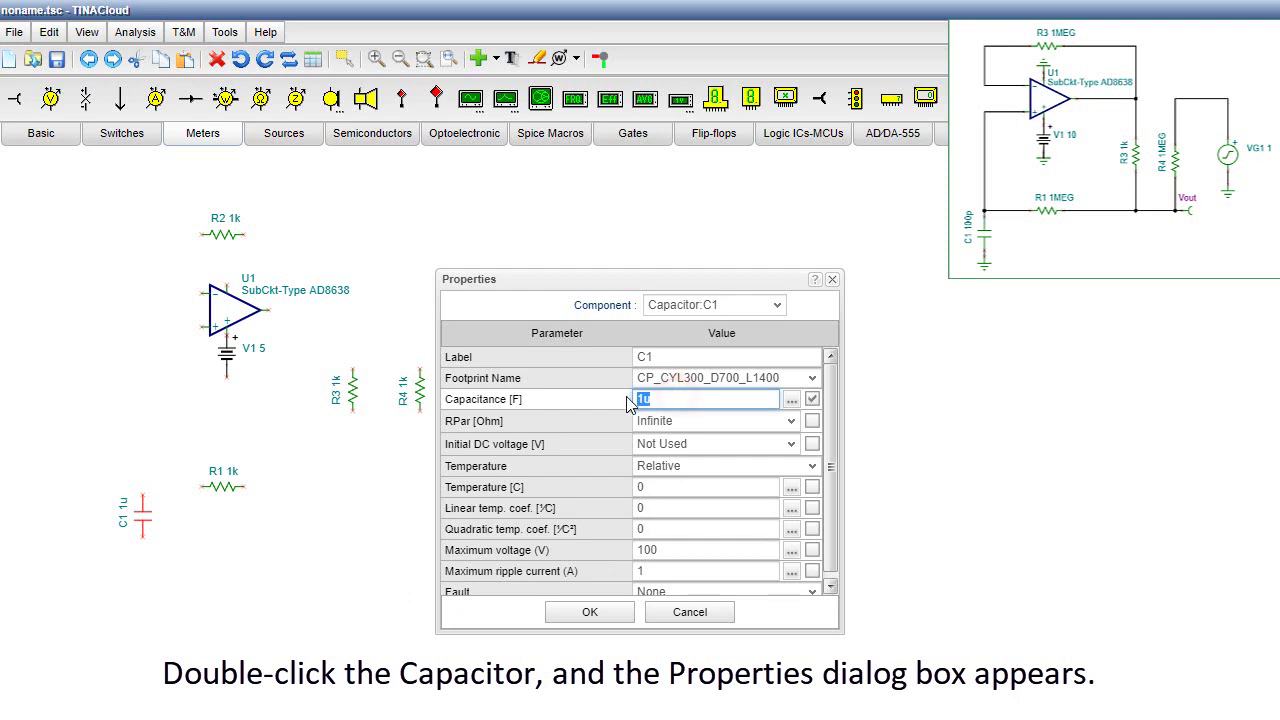
{"action": "type", "text": "100"}
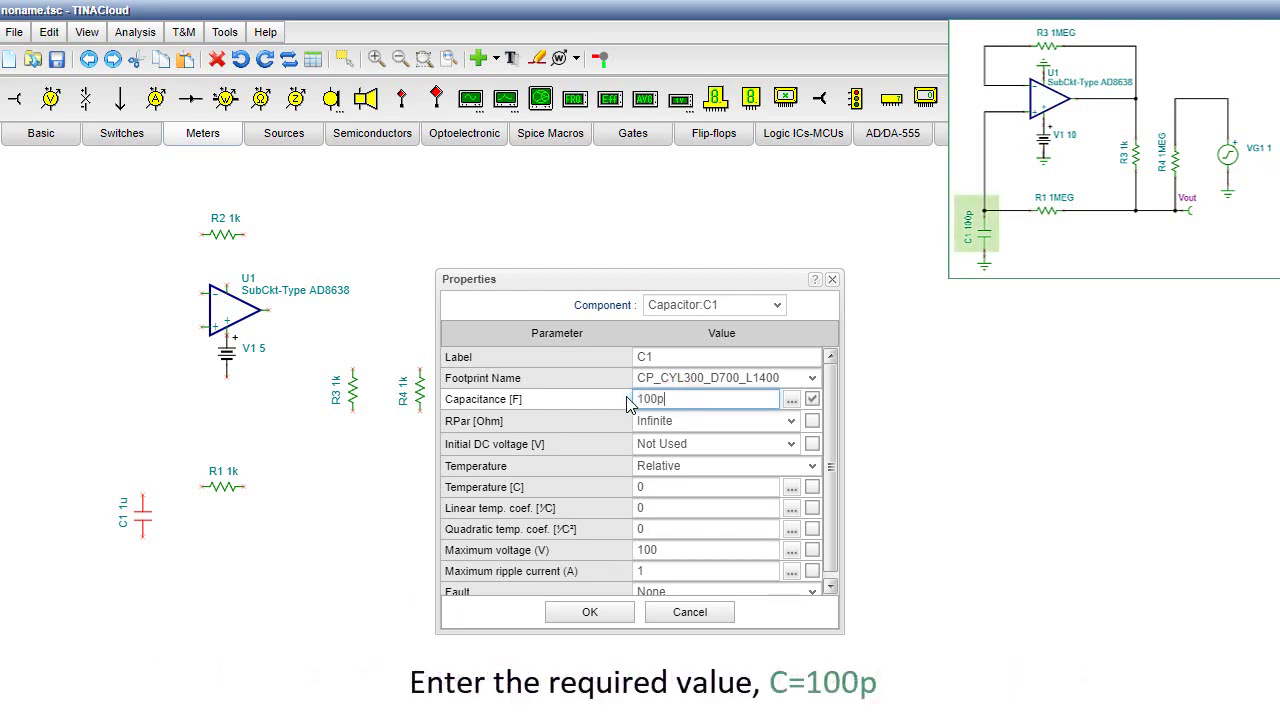
{"action": "type", "text": "p"}
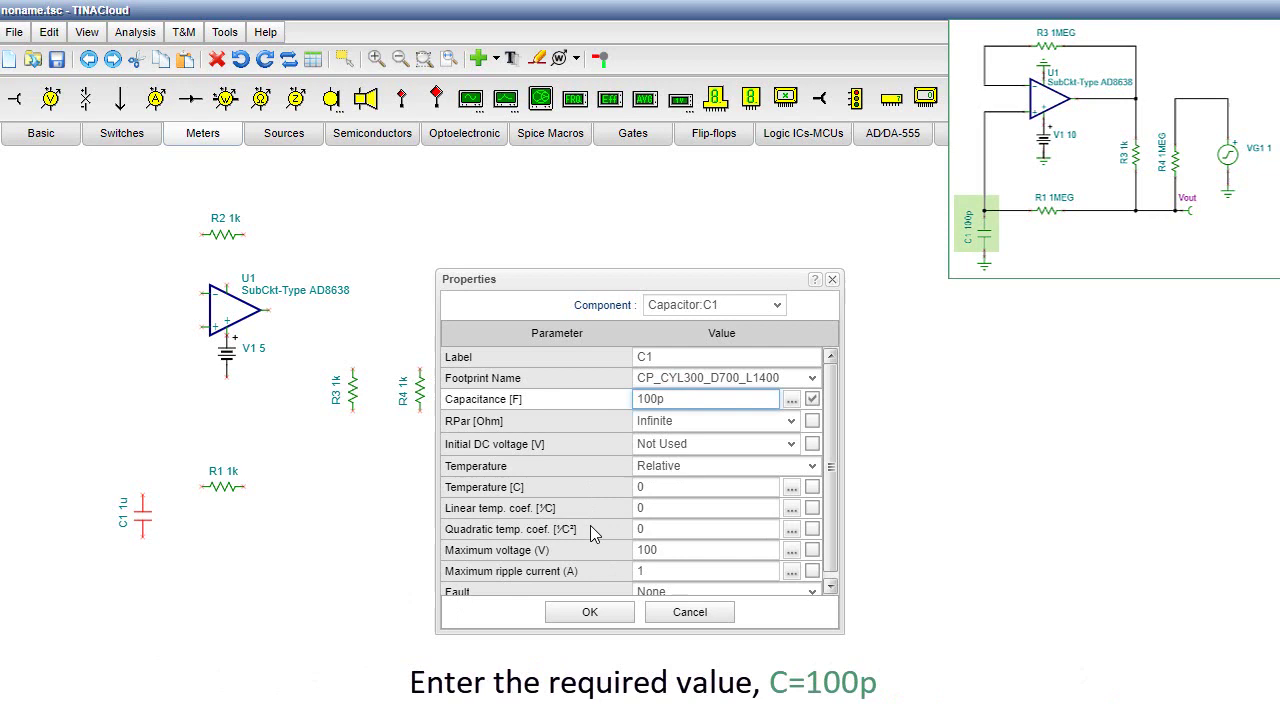
{"action": "left_click", "coordinate": [589, 615]}
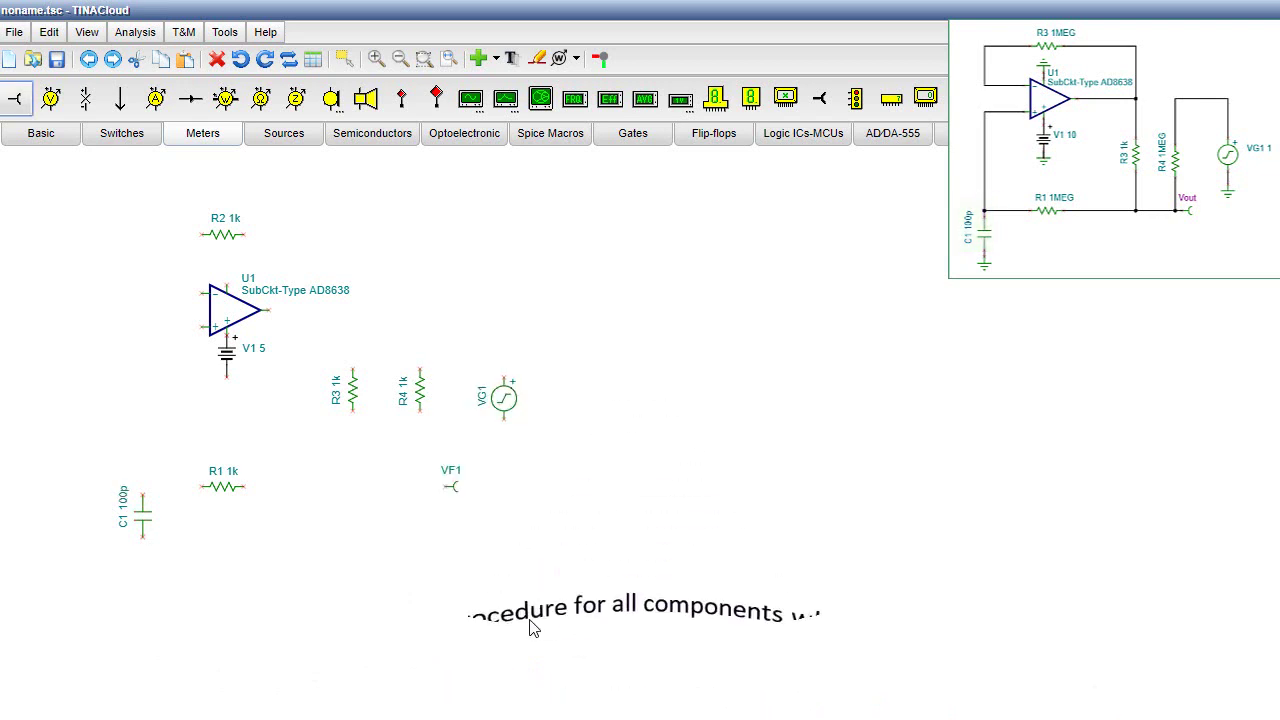
Set the resistance of resistor R1 to 1MEG.
{"action": "double_click", "coordinate": [227, 488]}
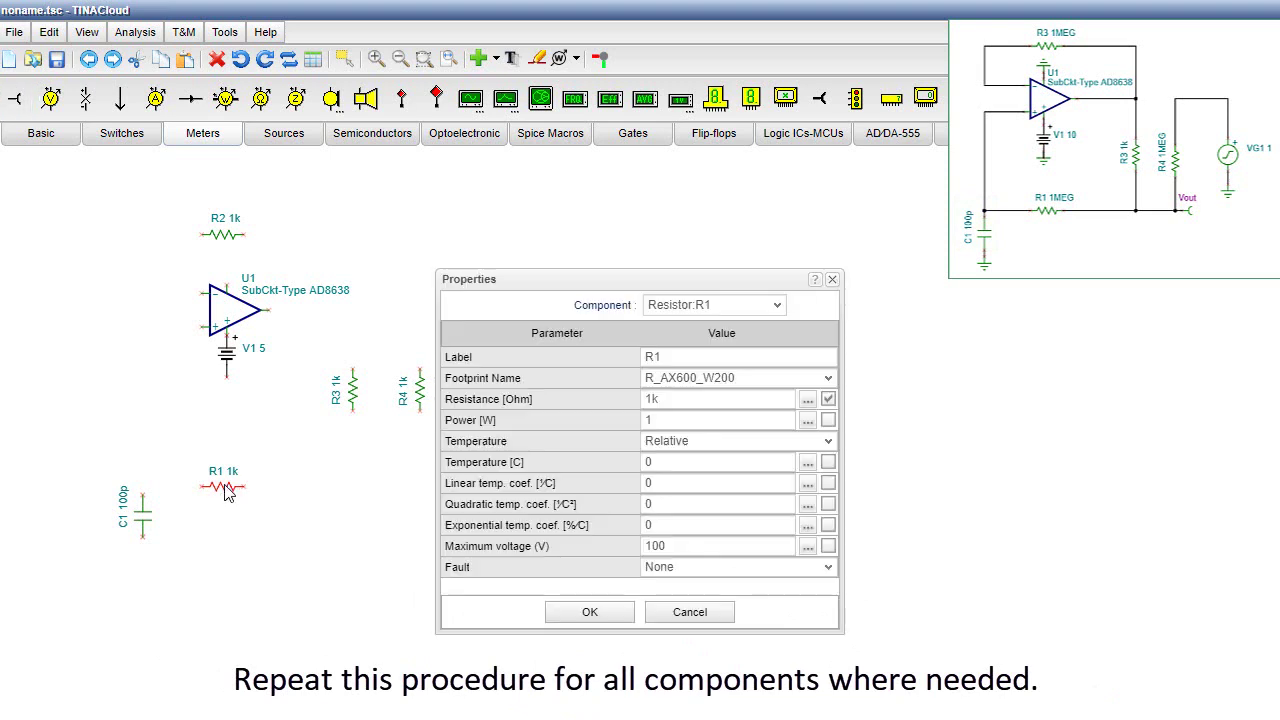
{"action": "double_click", "coordinate": [661, 400]}
{"action": "type", "text": "1MEG"}
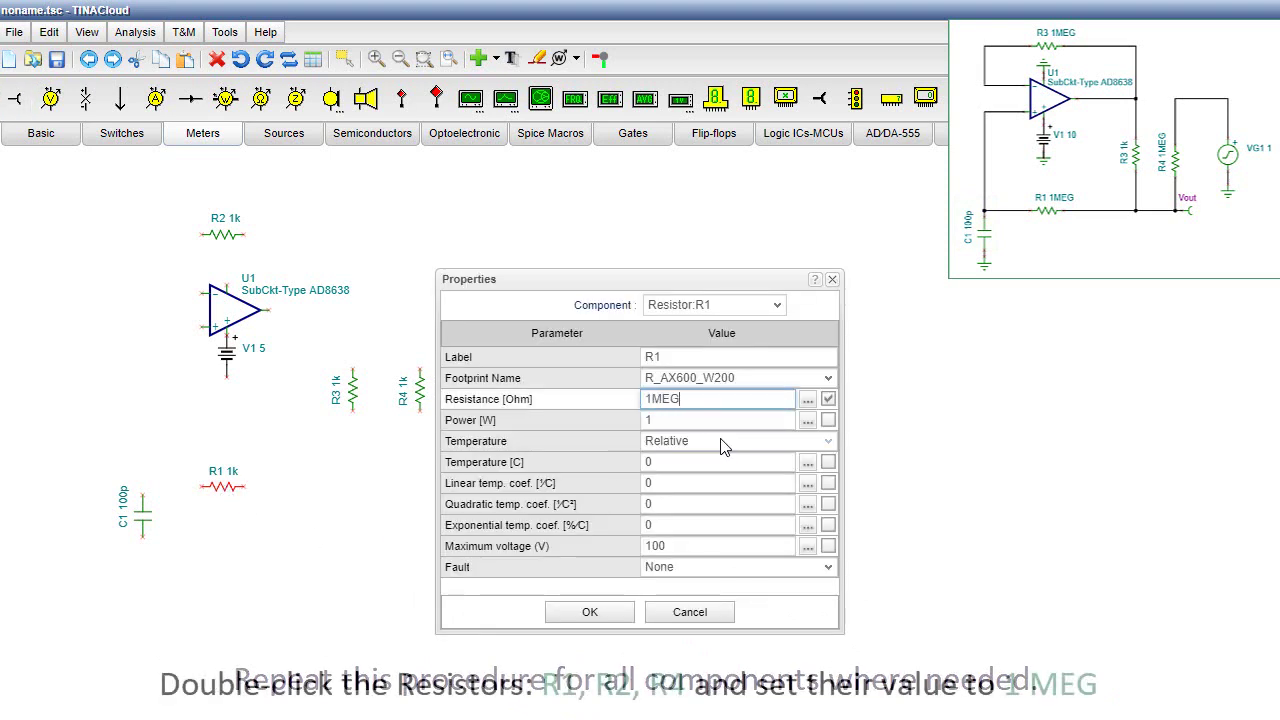
{"action": "left_click", "coordinate": [589, 613]}
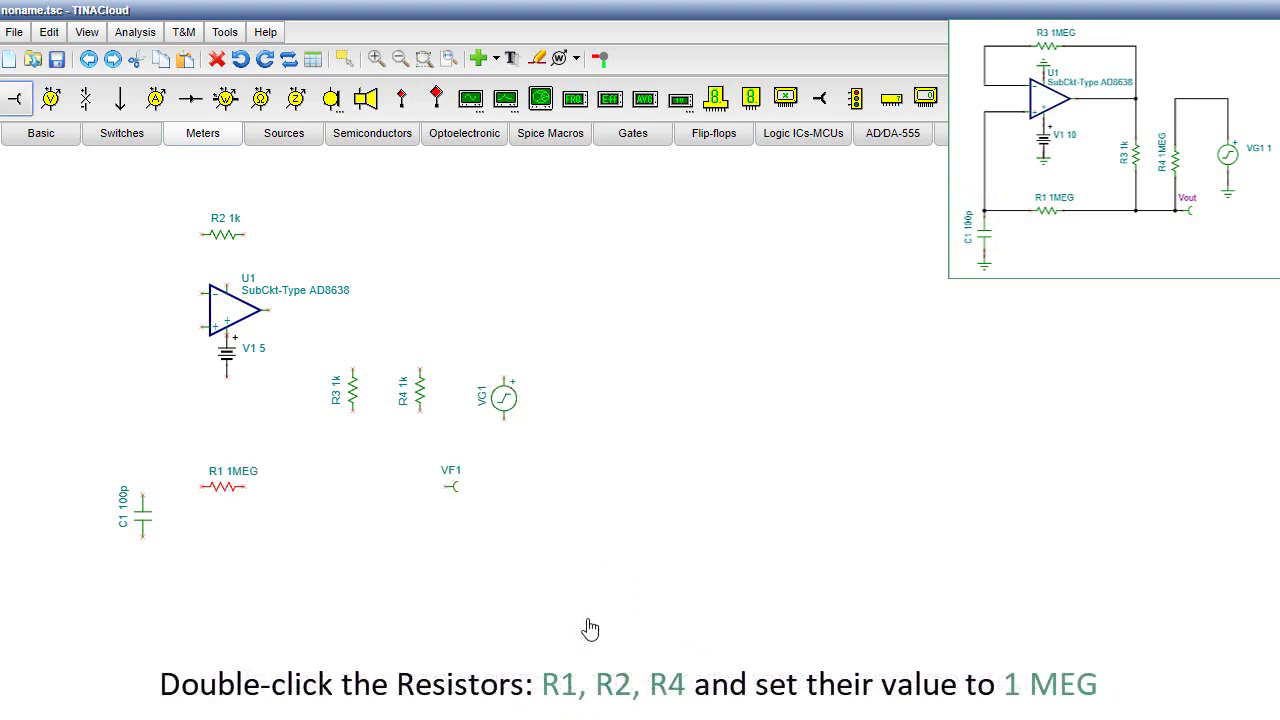
Set the resistance of resistor R2 to 1MEG.
{"action": "double_click", "coordinate": [222, 234]}
{"action": "left_click", "coordinate": [671, 412]}
{"action": "double_click", "coordinate": [656, 400]}
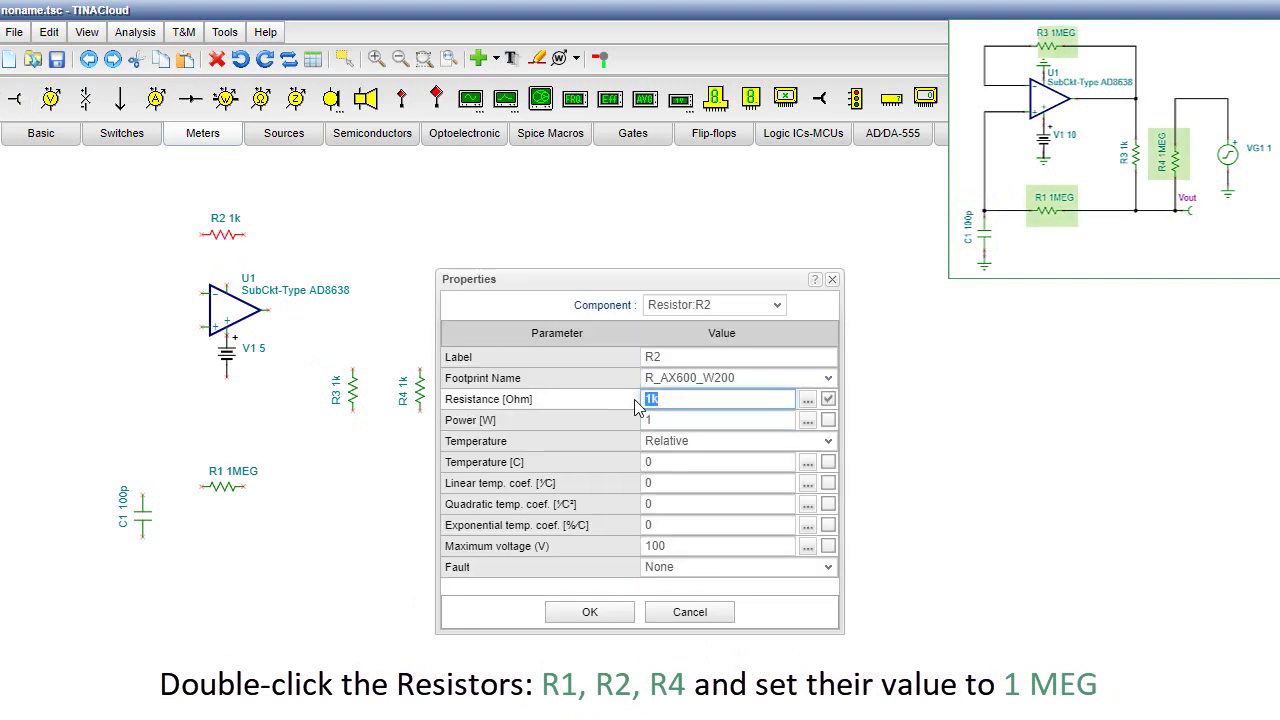
{"action": "type", "text": "1M"}
{"action": "left_click", "coordinate": [590, 612]}
Set the resistance of resistor R4 to 1MEG.
{"action": "double_click", "coordinate": [420, 390]}
{"action": "left_click", "coordinate": [622, 402]}
{"action": "type", "text": "1MEG"}
{"action": "left_click", "coordinate": [590, 612]}
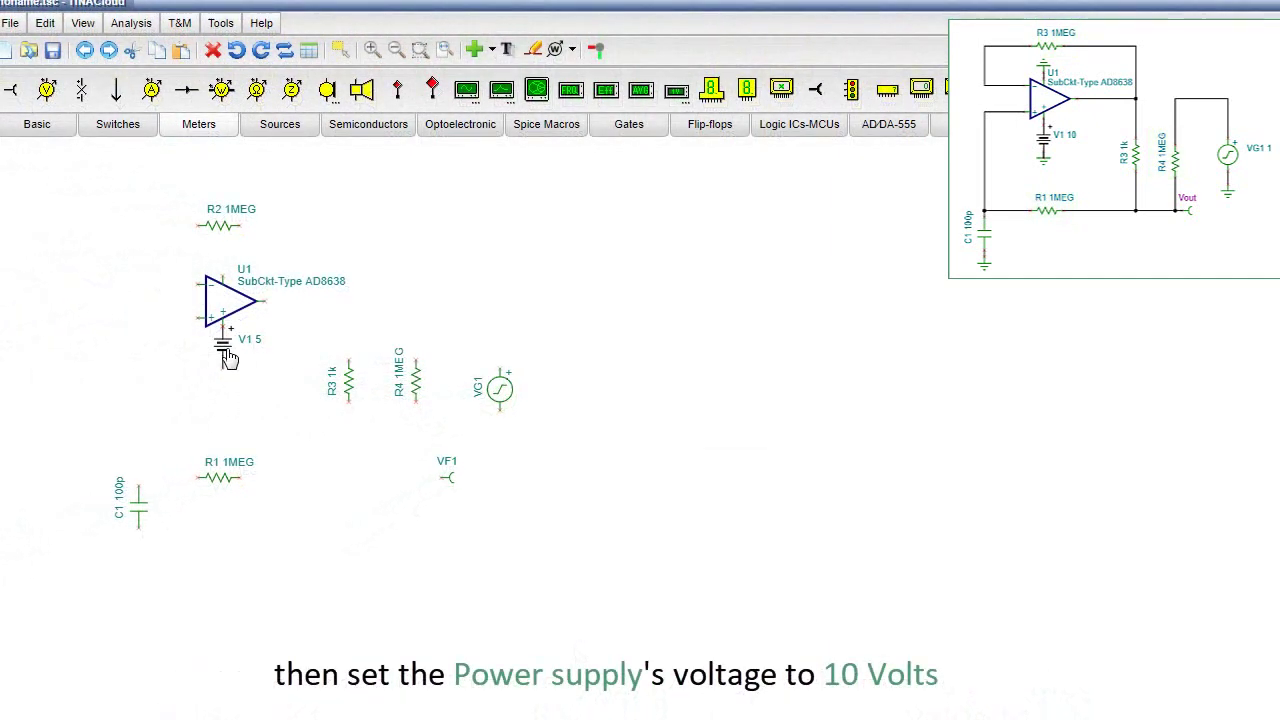
Set the voltage of battery V1 to 10 V.
{"action": "double_click", "coordinate": [226, 352]}
{"action": "left_click", "coordinate": [811, 373]}
{"action": "type", "text": "1"}
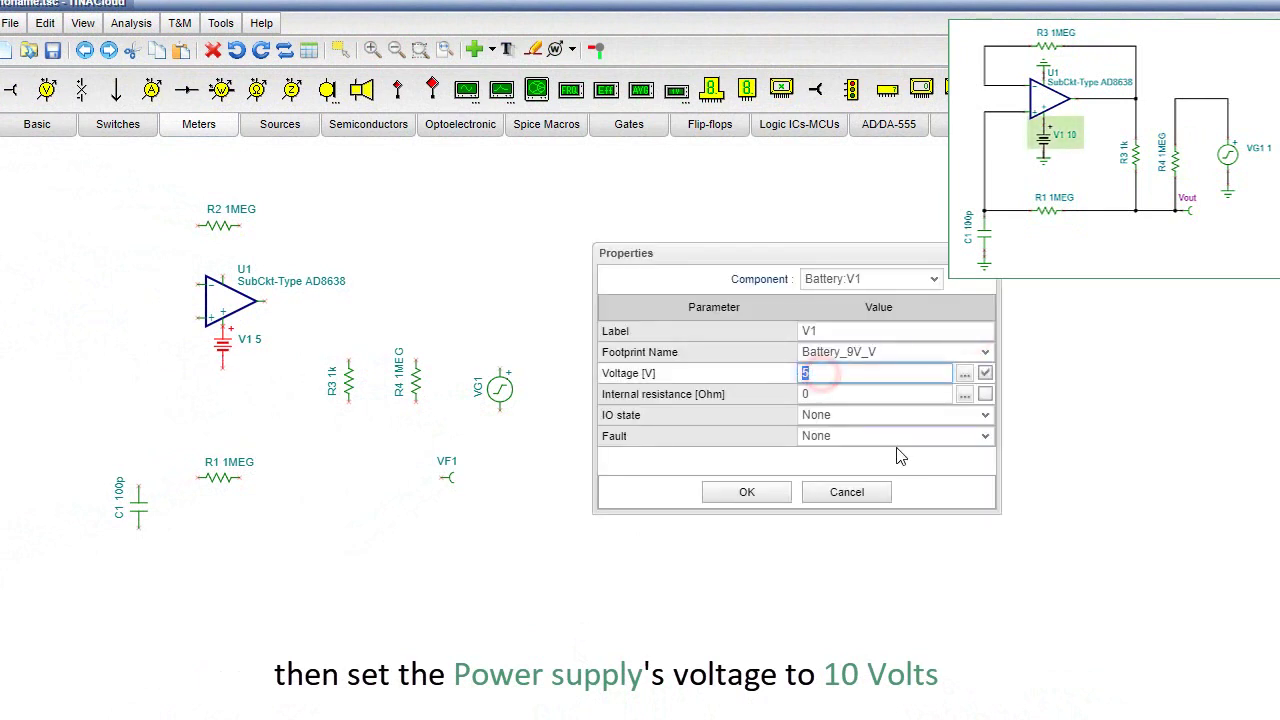
{"action": "type", "text": "0"}
{"action": "left_click", "coordinate": [747, 491]}
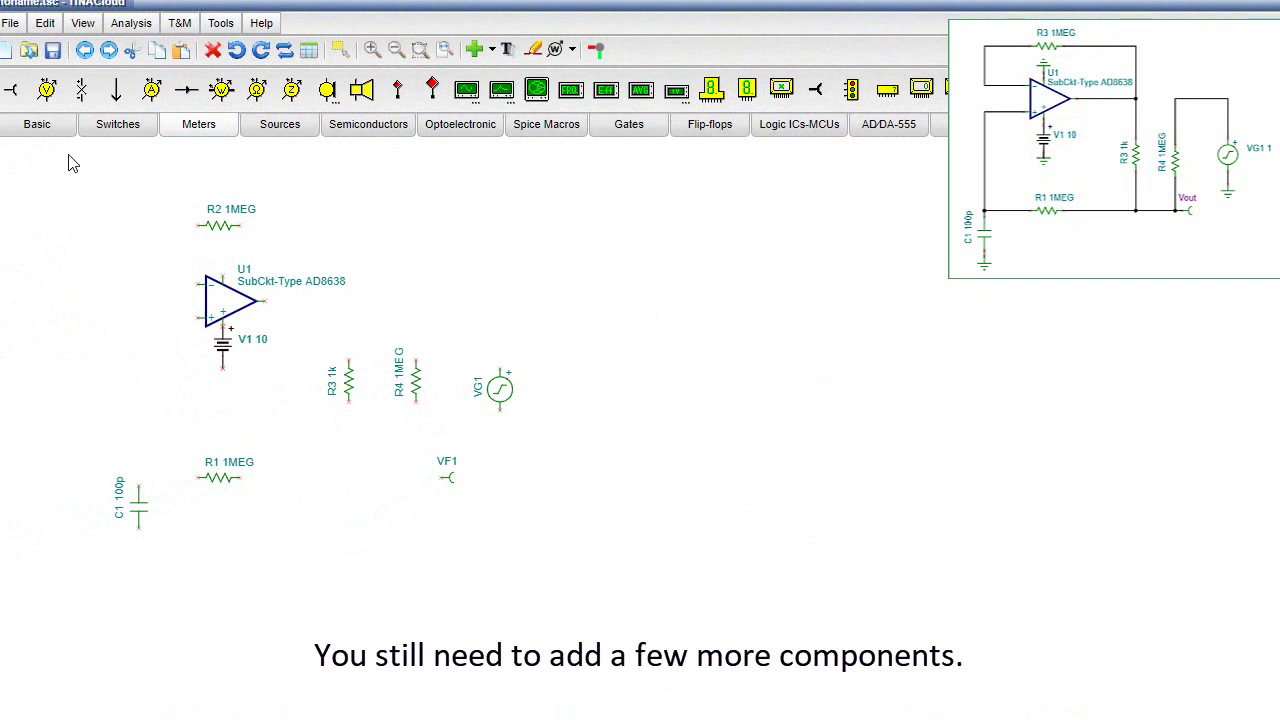
Add grounds to the lower ends of battery V1, capacitor C1 and generator VG1, and to the op-amp's upper supply pin.
{"action": "left_click", "coordinate": [46, 134]}
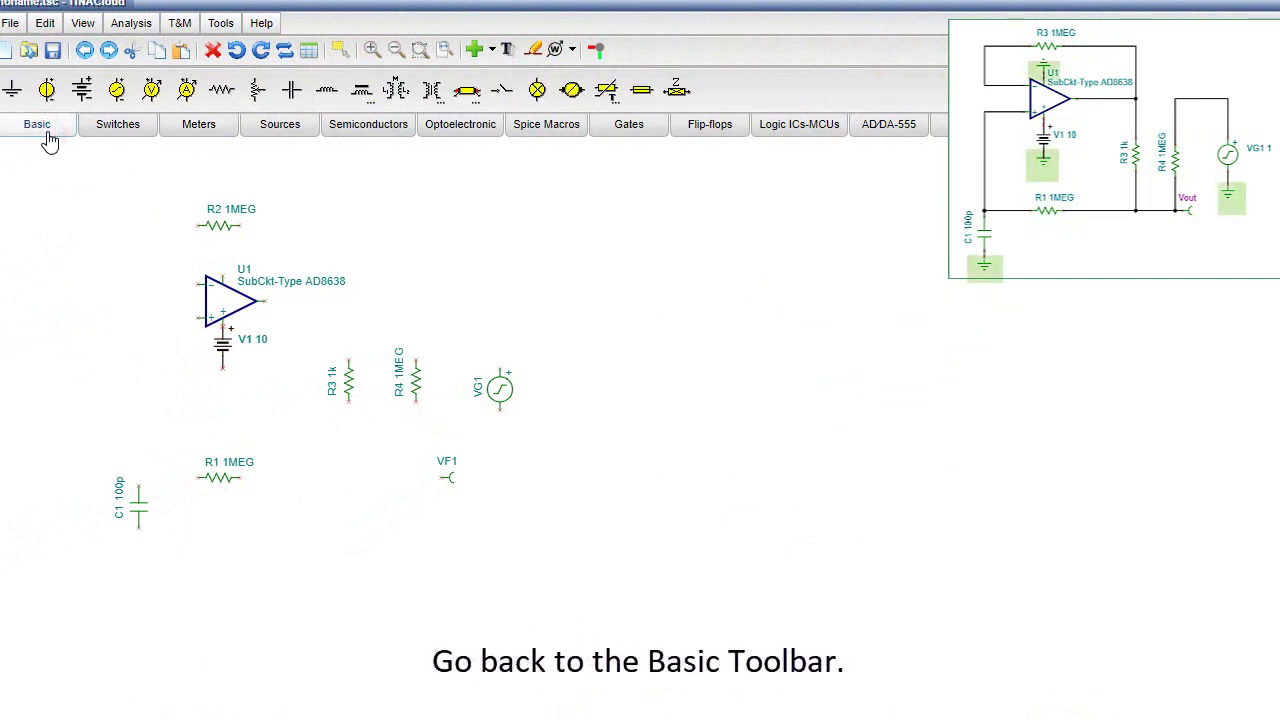
{"action": "left_click", "coordinate": [12, 92]}
{"action": "left_click", "coordinate": [223, 368]}
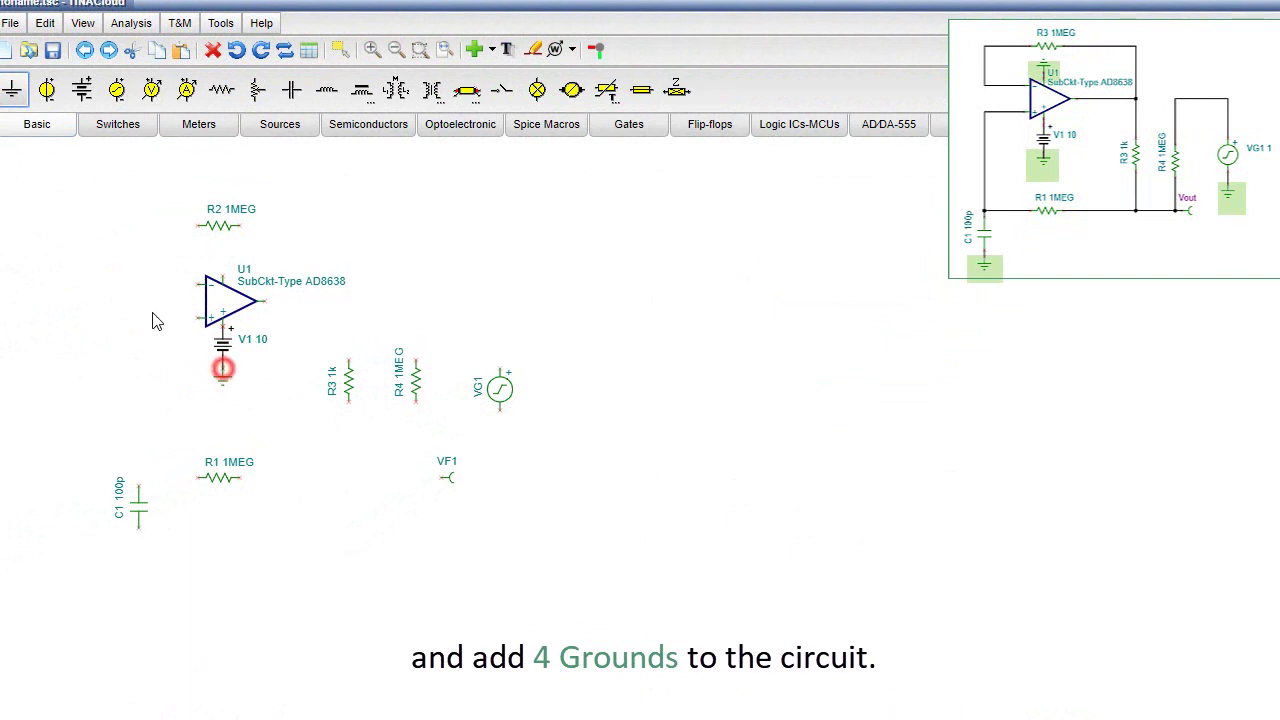
{"action": "left_click", "coordinate": [12, 90]}
{"action": "left_click", "coordinate": [136, 530]}
{"action": "left_click", "coordinate": [12, 90]}
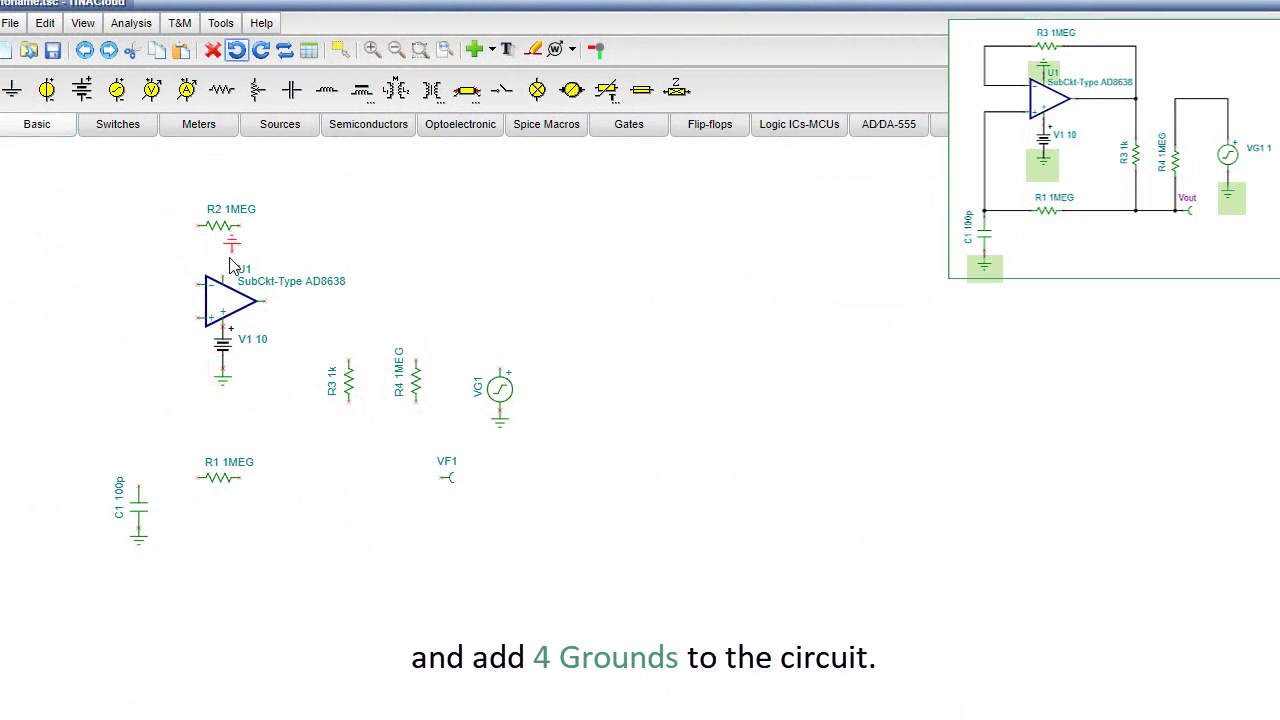
{"action": "left_click", "coordinate": [224, 270]}
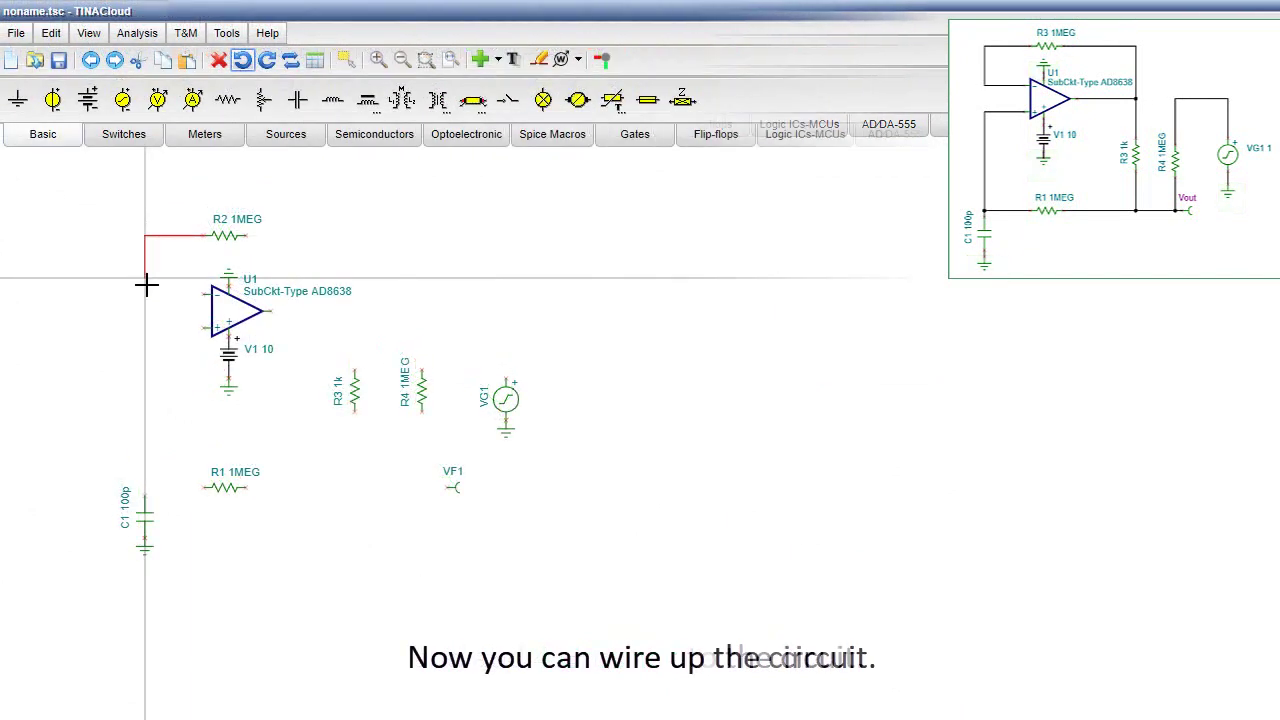
Wire R2 to the op-amp's inverting input, and run its other end past the op-amp output through R3 and R1 to C1.
{"action": "left_click", "coordinate": [211, 293]}
{"action": "left_click", "coordinate": [247, 235]}
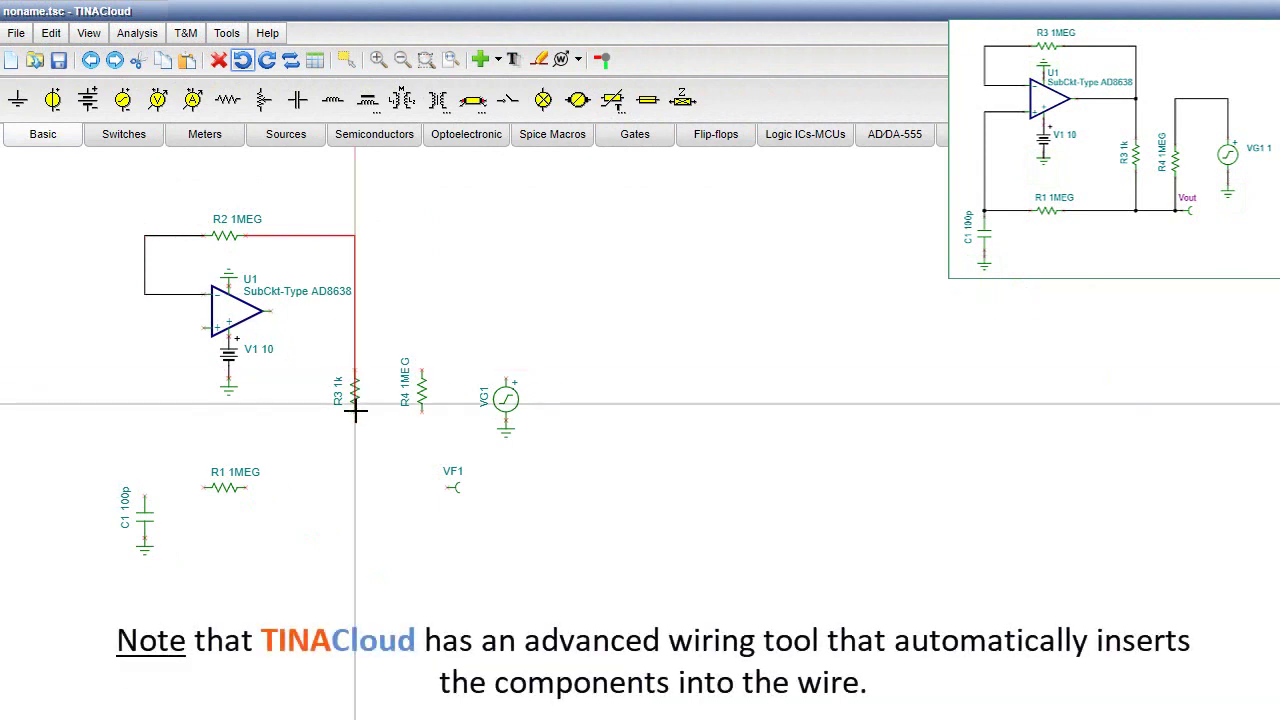
{"action": "left_click", "coordinate": [353, 488]}
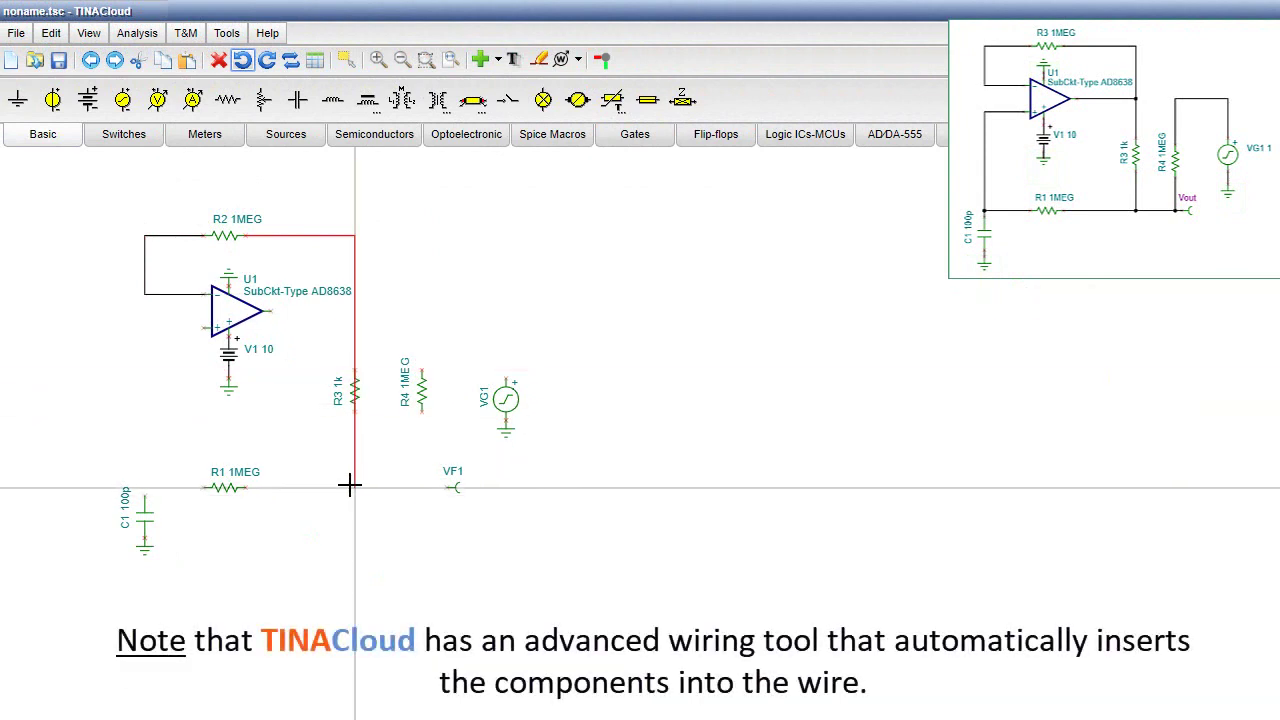
{"action": "left_click", "coordinate": [145, 488]}
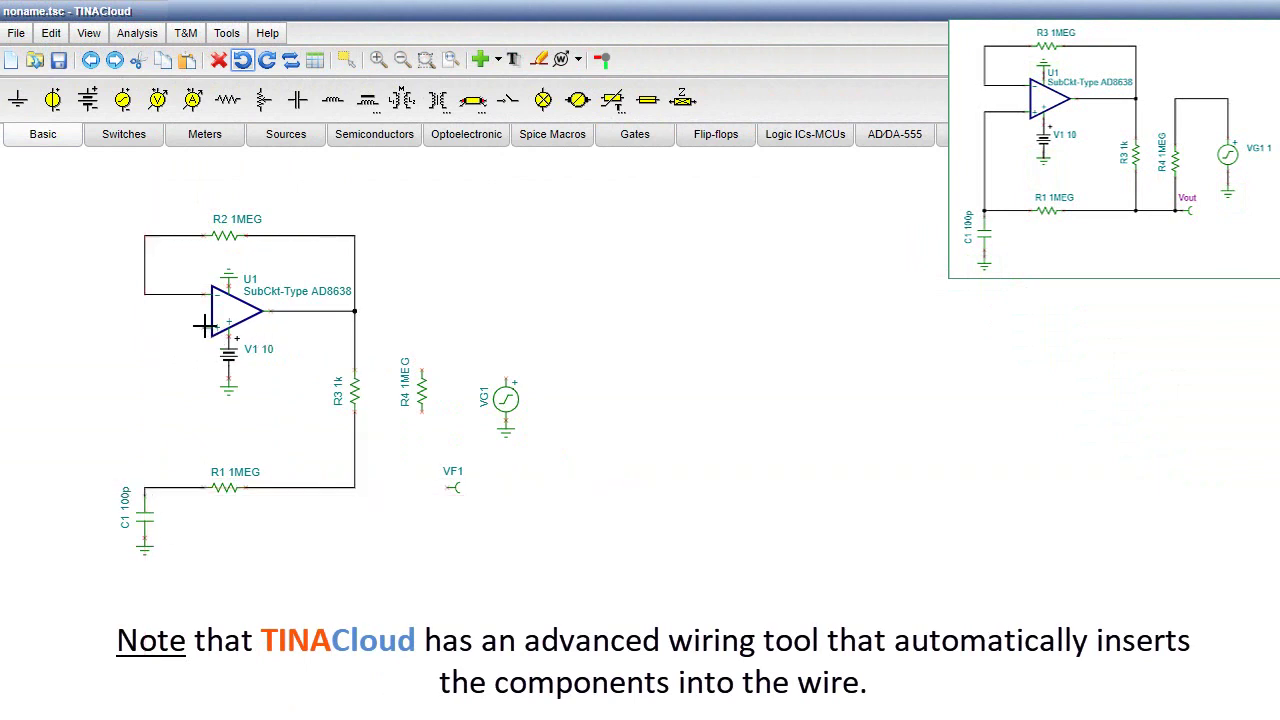
Connect the op-amp's non-inverting input to the junction of C1 and R1, and the voltage pin to the junction of R1 and R3.
{"action": "left_click_drag", "start_coordinate": [204, 325], "coordinate": [145, 488]}
{"action": "left_click", "coordinate": [434, 488]}
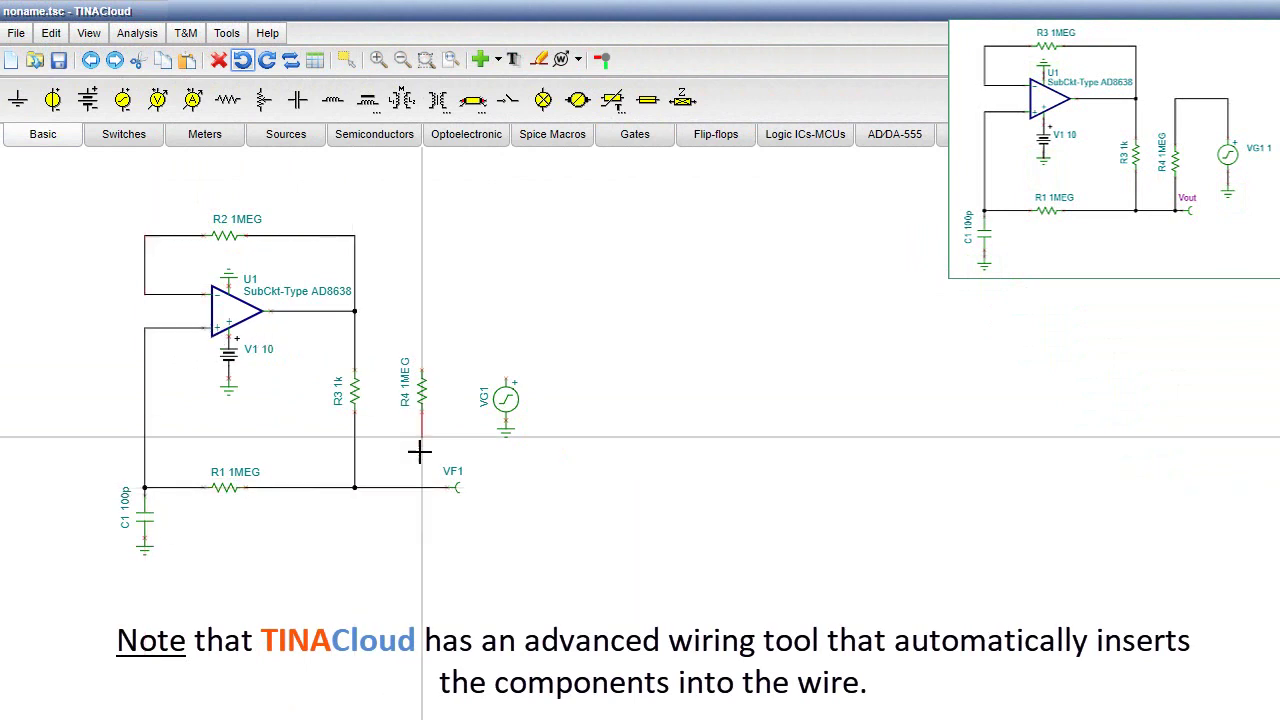
Wire resistor R4 between the voltage pin's line and the positive terminal of generator VG1.
{"action": "left_click", "coordinate": [422, 488]}
{"action": "left_click", "coordinate": [422, 408]}
{"action": "left_click", "coordinate": [420, 355]}
{"action": "left_click", "coordinate": [423, 309]}
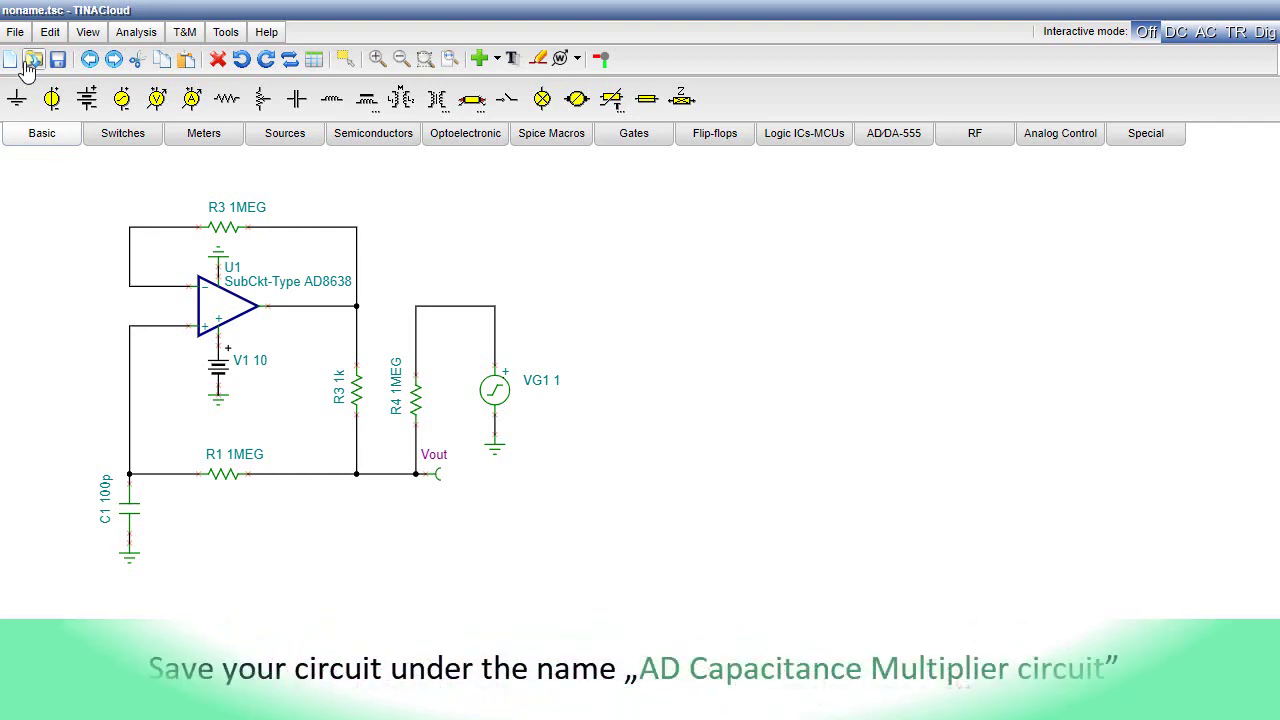
Save the circuit under the name "AD Capacitance Multiplier circuit".
{"action": "left_click", "coordinate": [15, 32]}
{"action": "left_click", "coordinate": [45, 172]}
{"action": "type", "text": "AD Capacitance "}
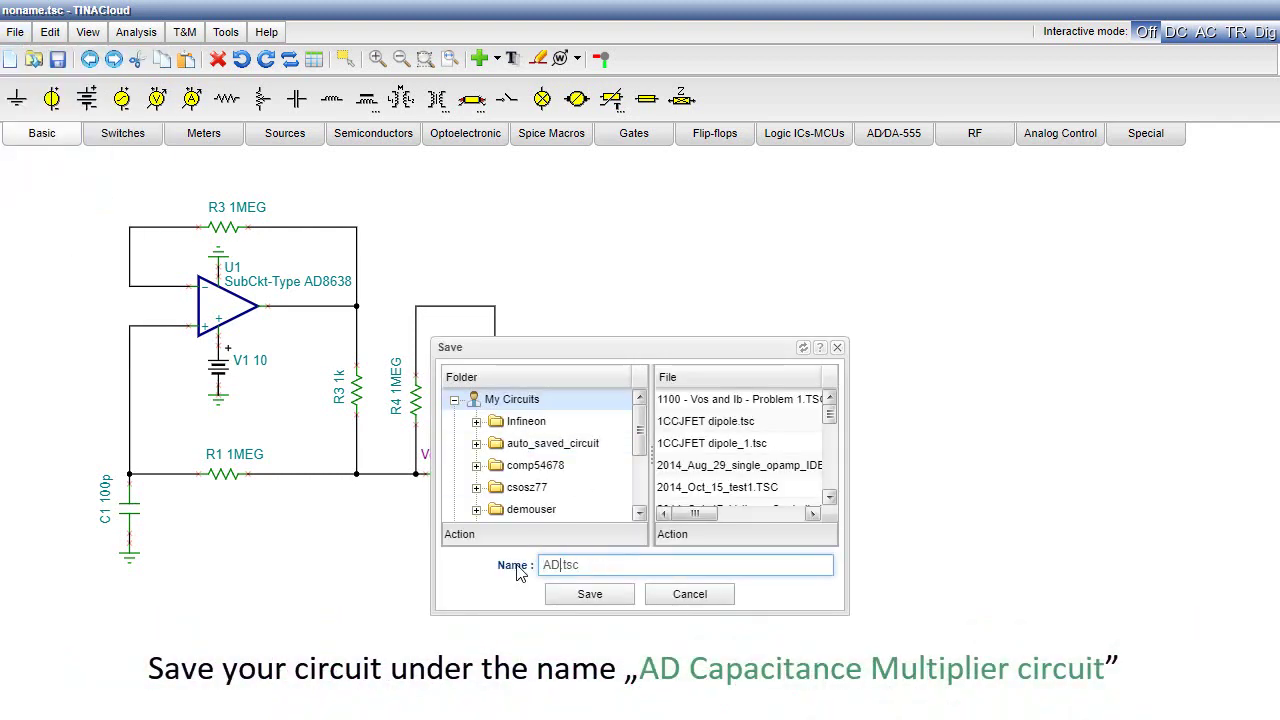
{"action": "type", "text": "Multiplier circuit"}
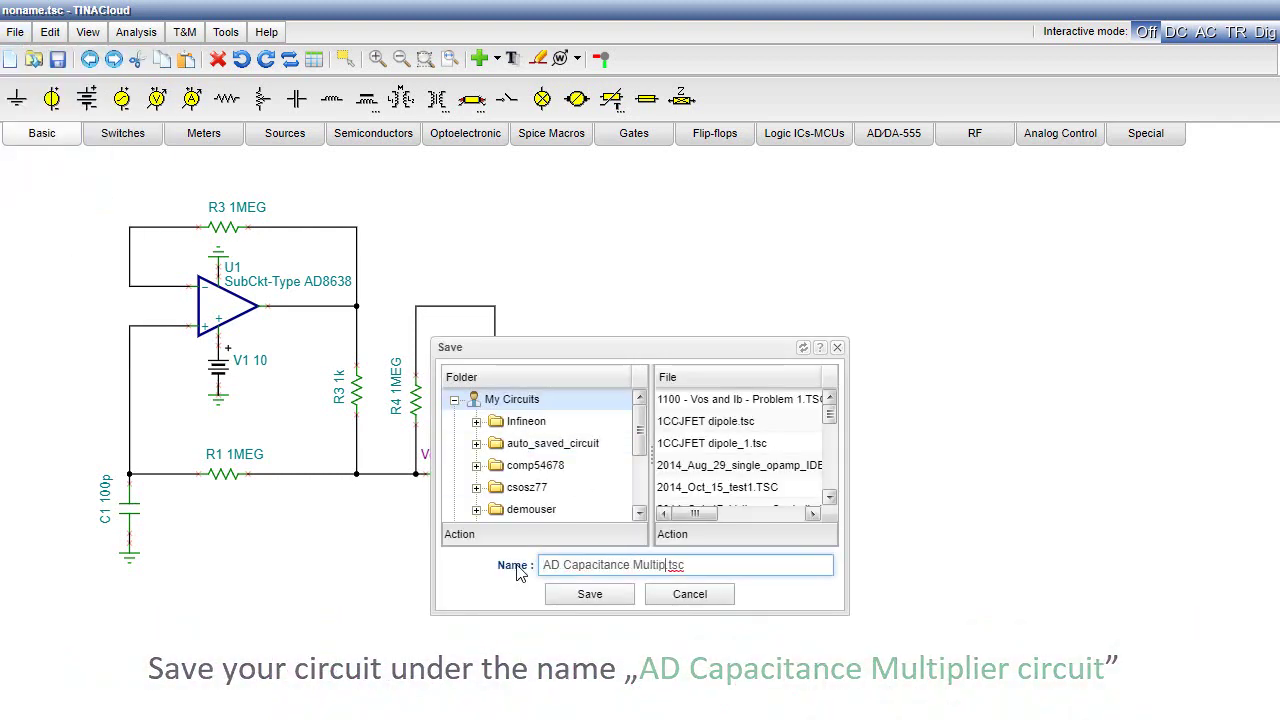
{"action": "left_click", "coordinate": [589, 596]}
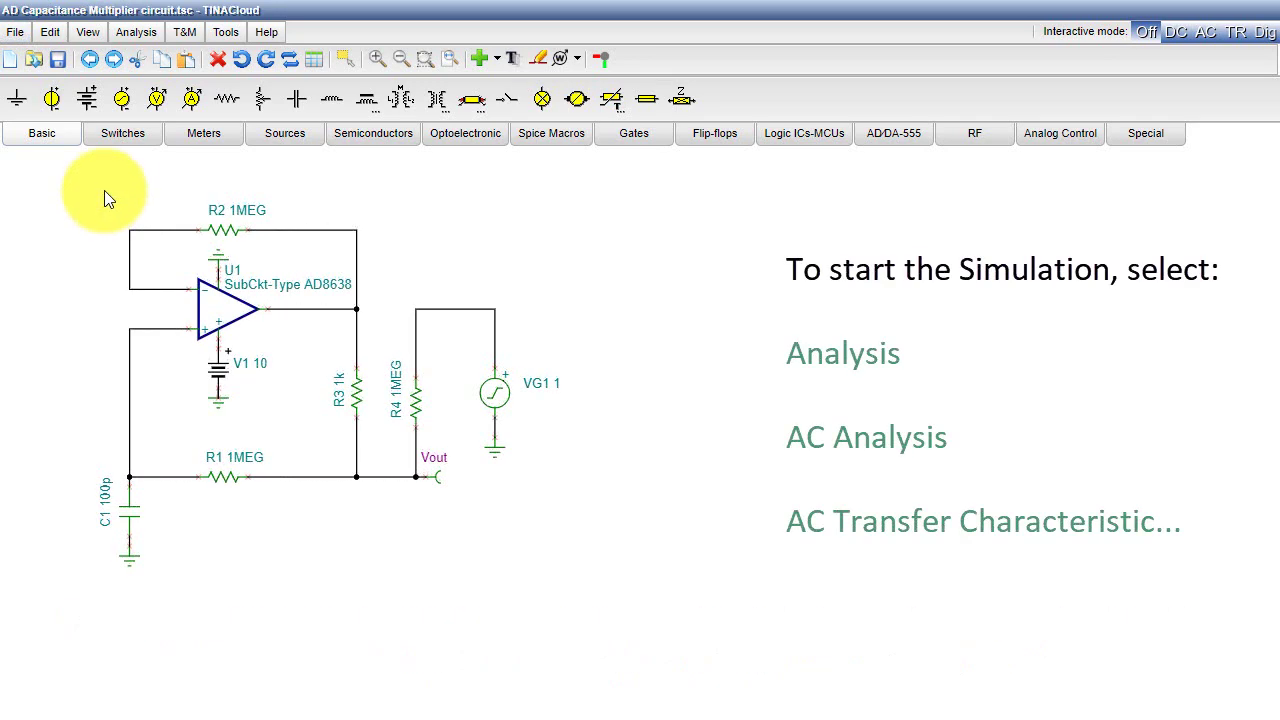
Run the AC Transfer Characteristic analysis with the preset frequency range and sweep settings.
{"action": "left_click", "coordinate": [133, 33]}
{"action": "mouse_move", "coordinate": [215, 295]}
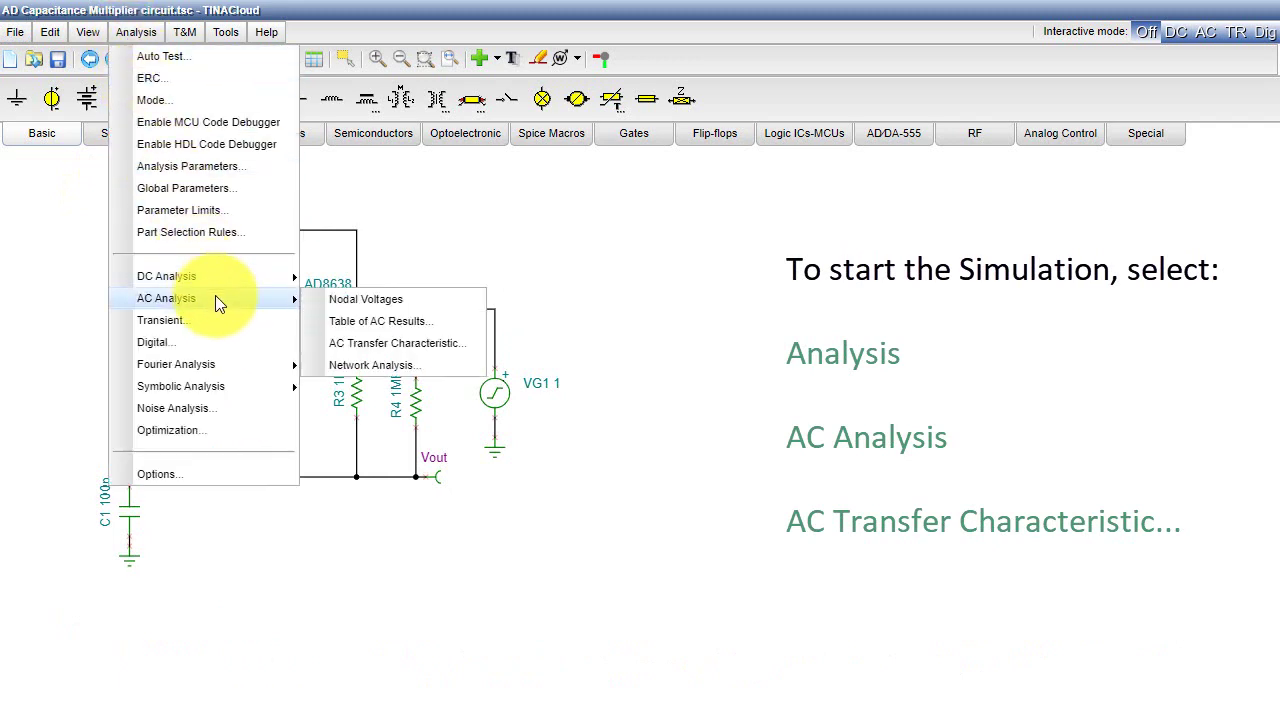
{"action": "left_click", "coordinate": [383, 347]}
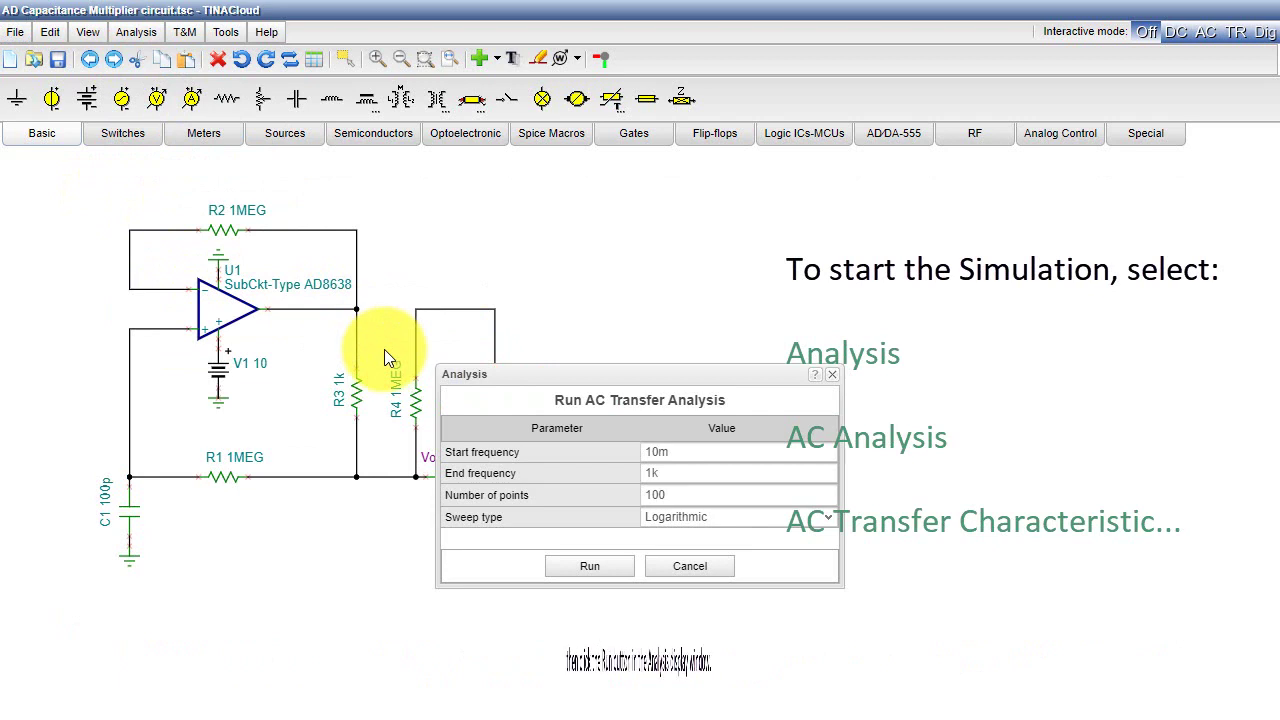
{"action": "left_click", "coordinate": [594, 567]}
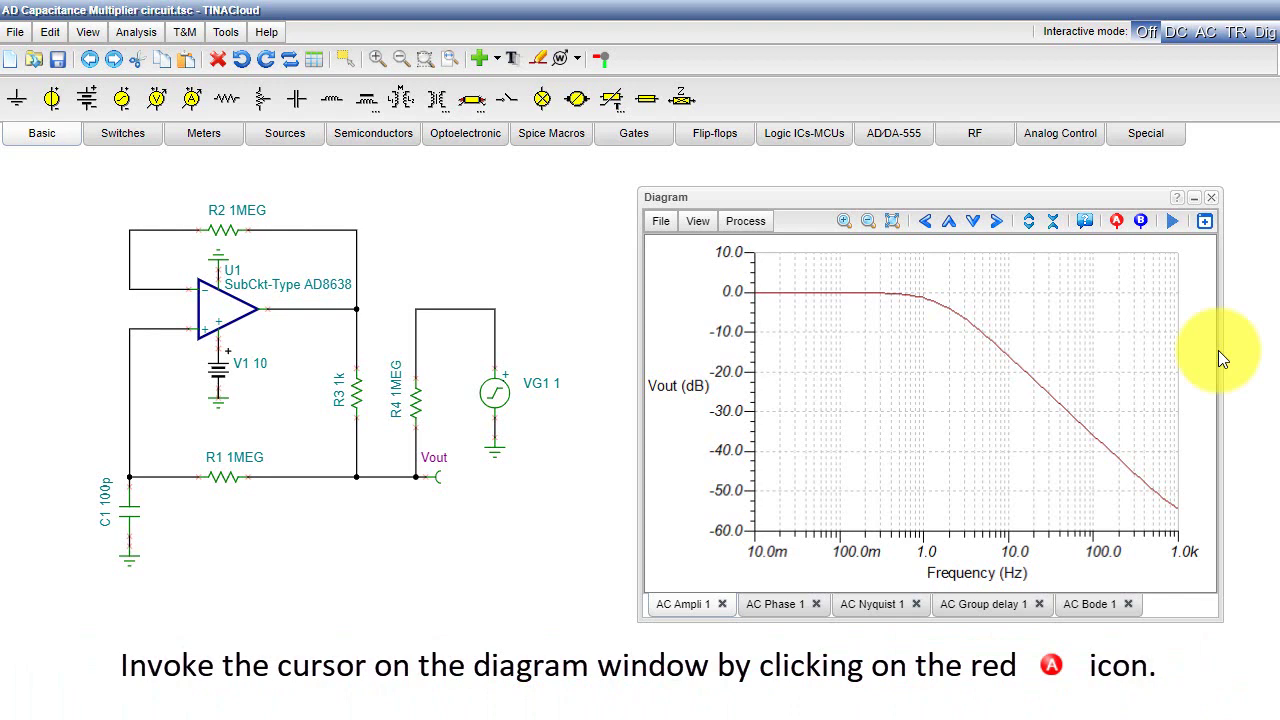
Activate cursor A on the amplitude diagram and jump it to a Vout of -3 dB.
{"action": "left_click", "coordinate": [1116, 222]}
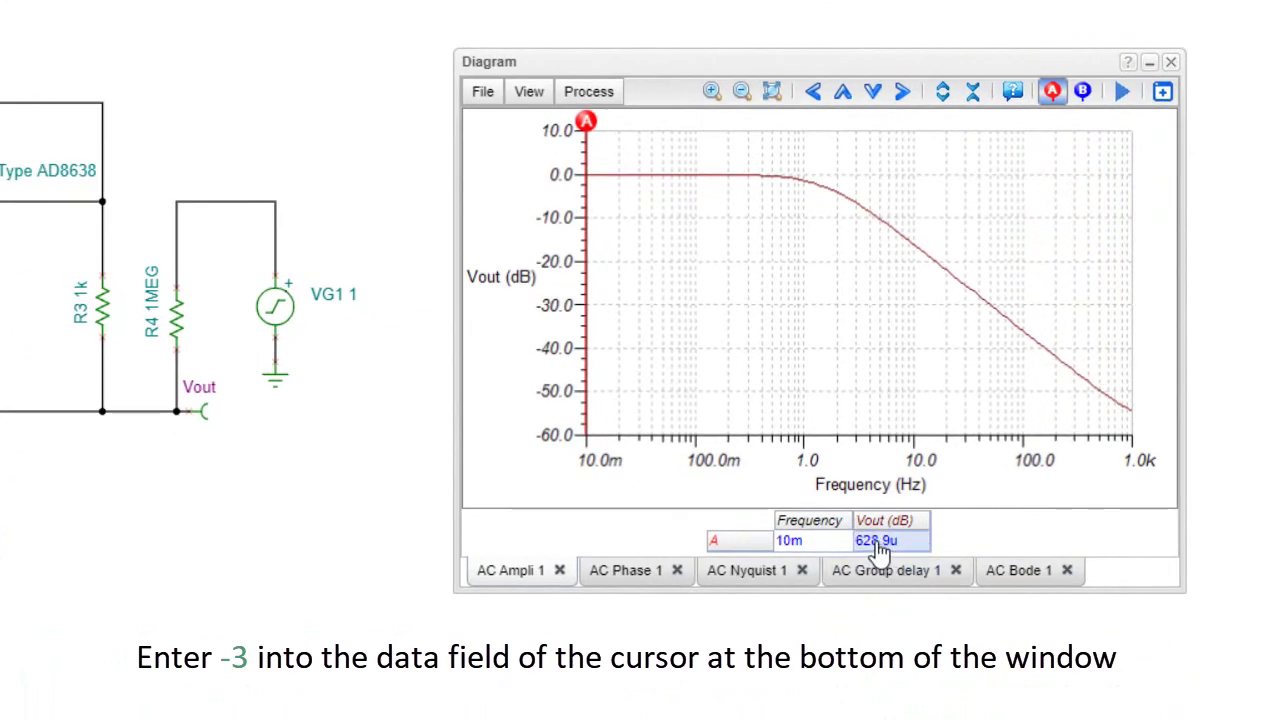
{"action": "double_click", "coordinate": [878, 541]}
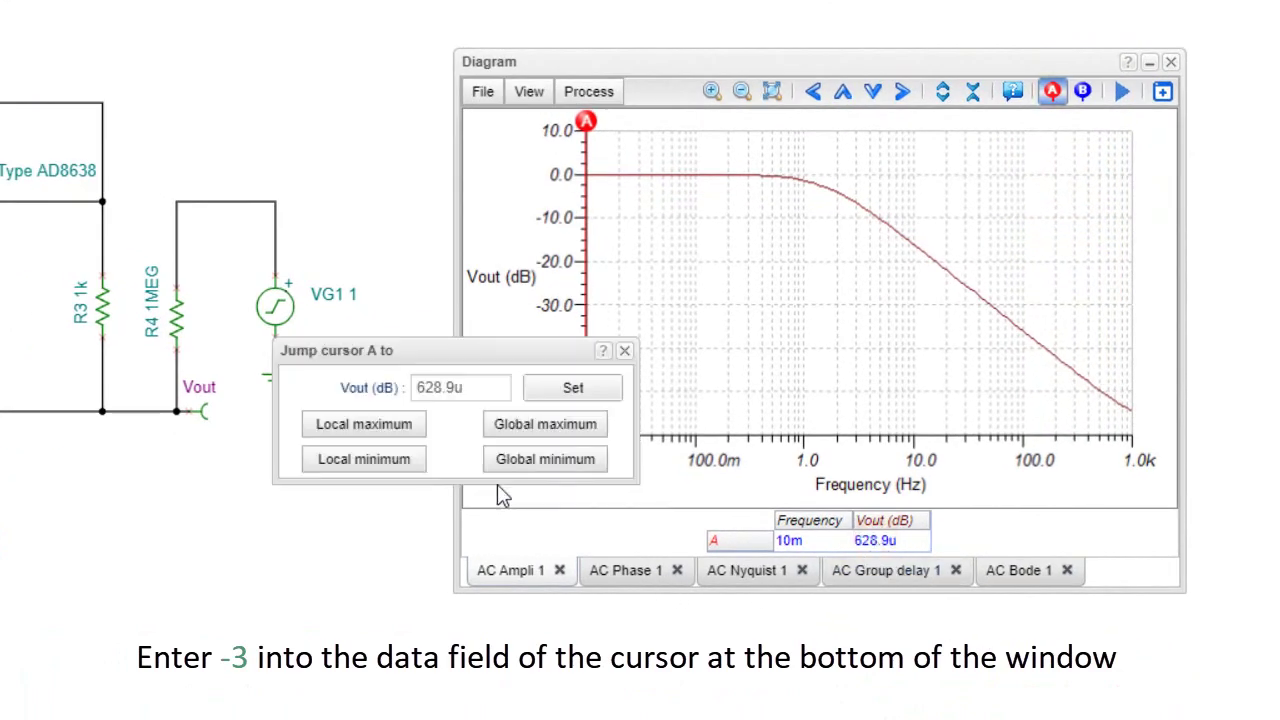
{"action": "double_click", "coordinate": [470, 388]}
{"action": "type", "text": "-3"}
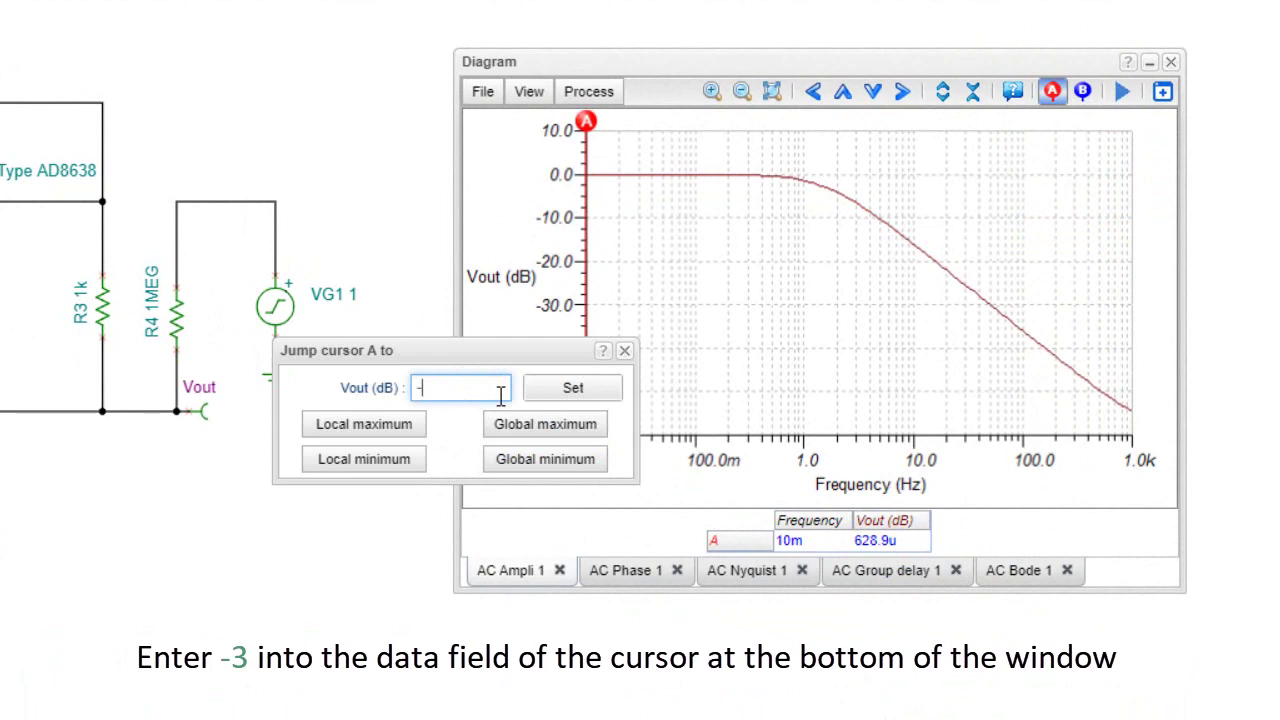
{"action": "left_click", "coordinate": [573, 388]}
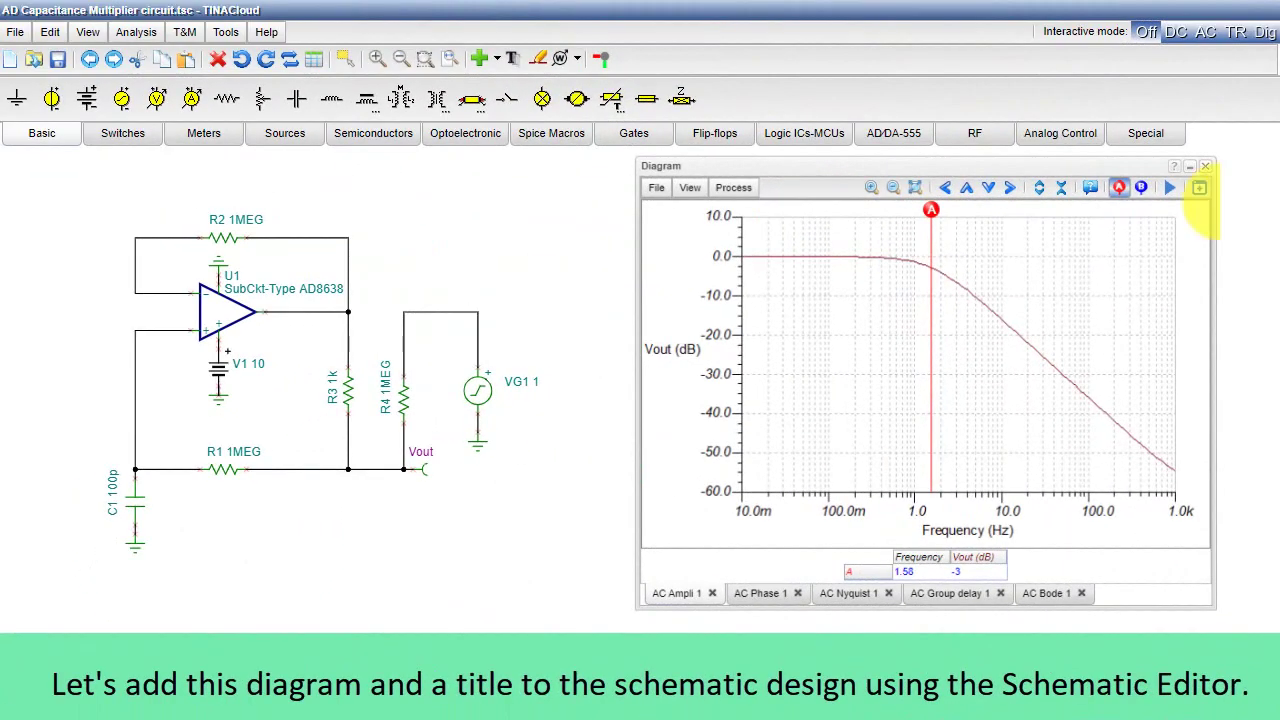
Close the diagram window and insert the AC Ampli 1 diagram, 500 wide, into the schematic to the right of the circuit.
{"action": "left_click", "coordinate": [1203, 168]}
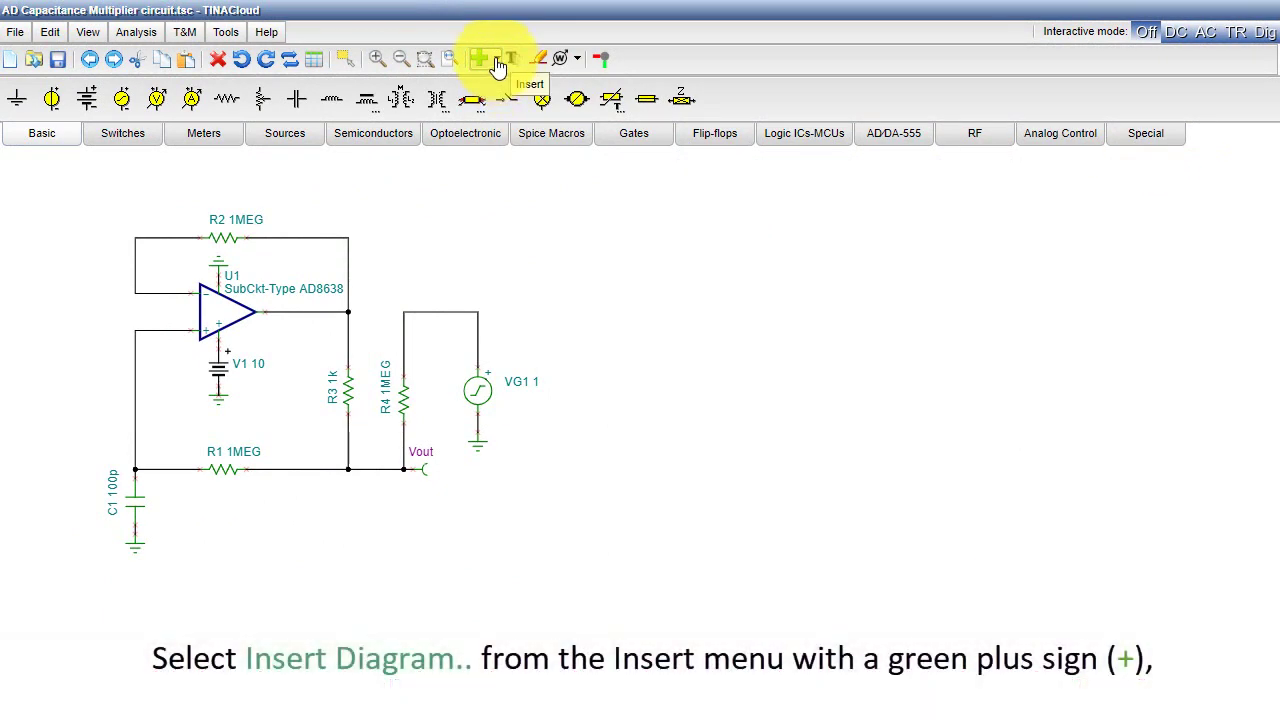
{"action": "left_click", "coordinate": [497, 58]}
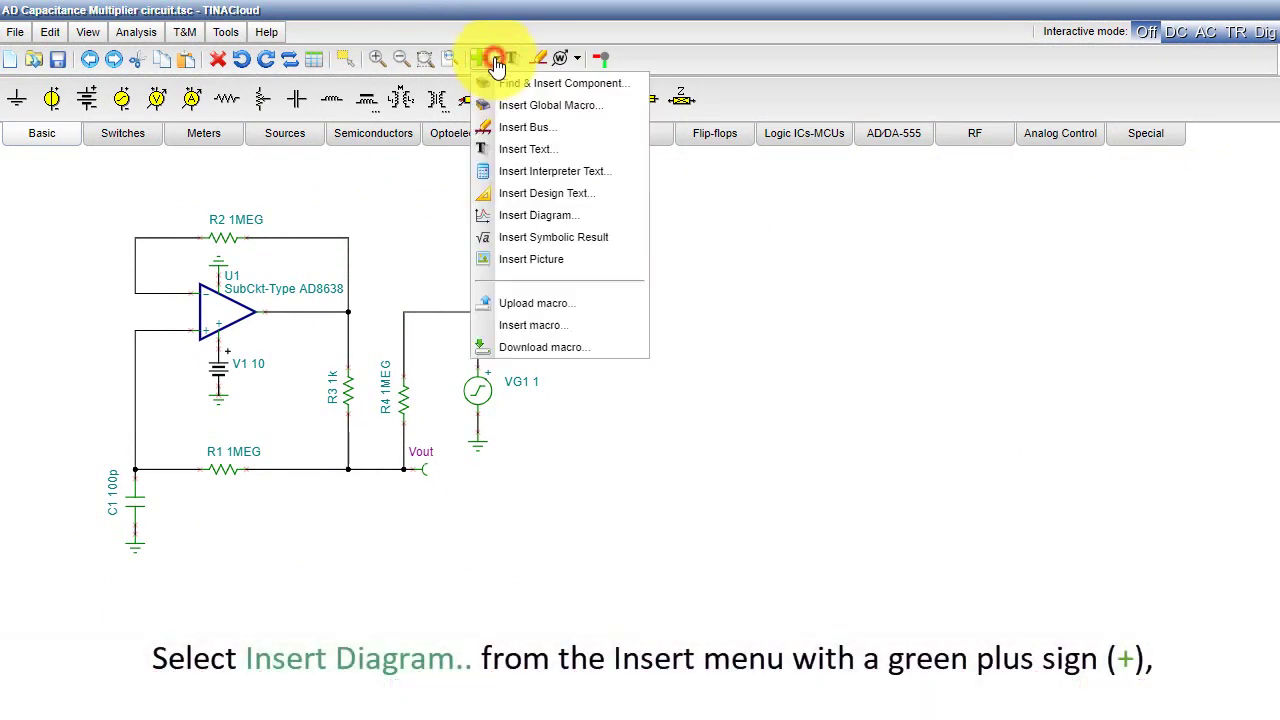
{"action": "left_click", "coordinate": [578, 219]}
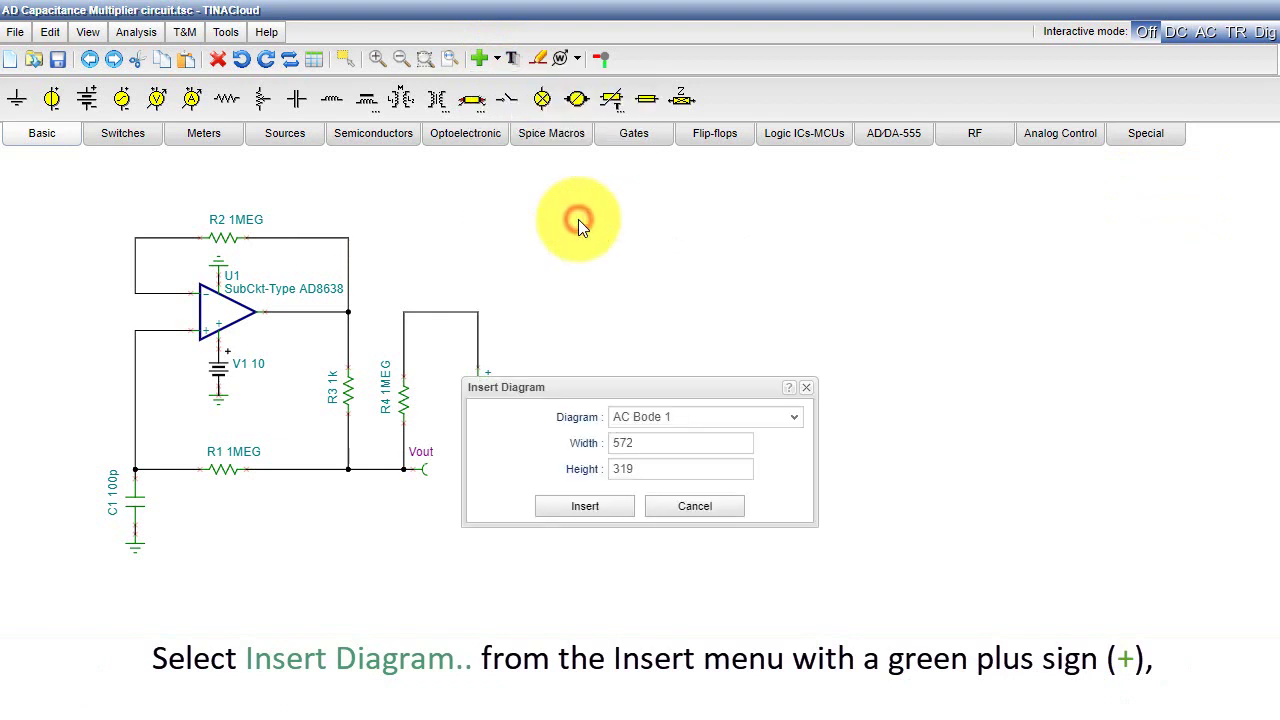
{"action": "left_click", "coordinate": [794, 417]}
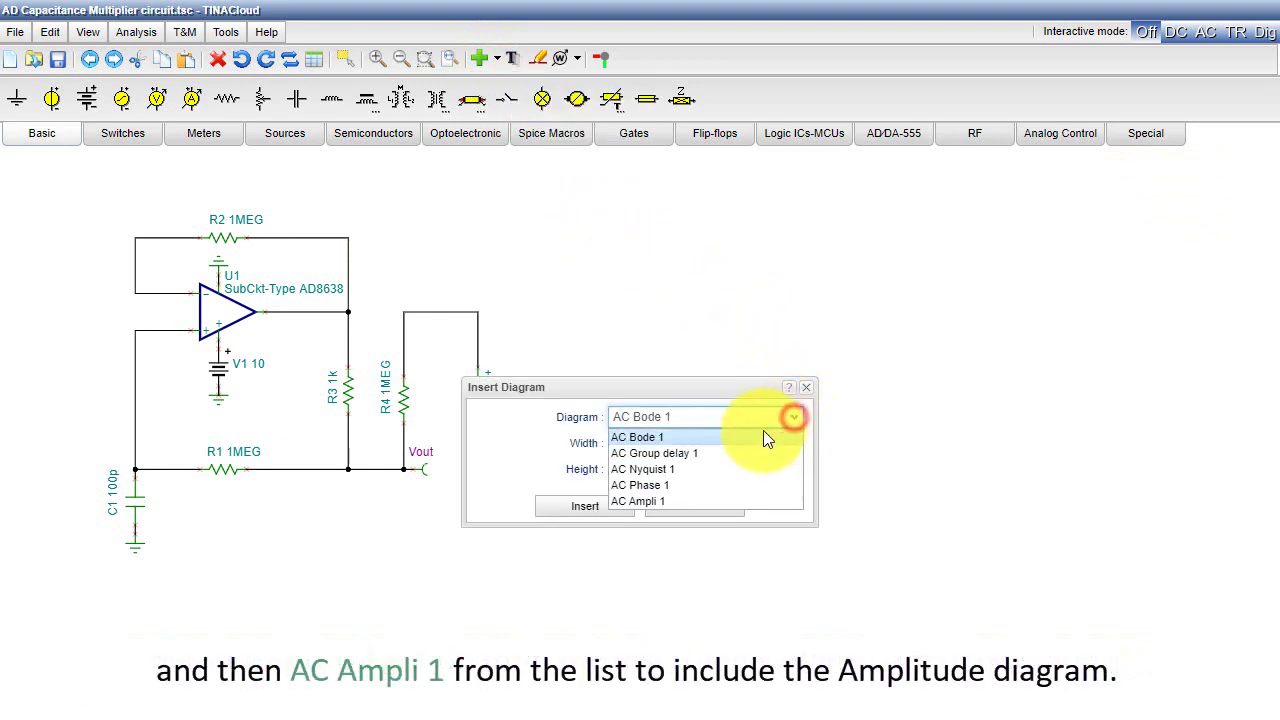
{"action": "left_click", "coordinate": [671, 501]}
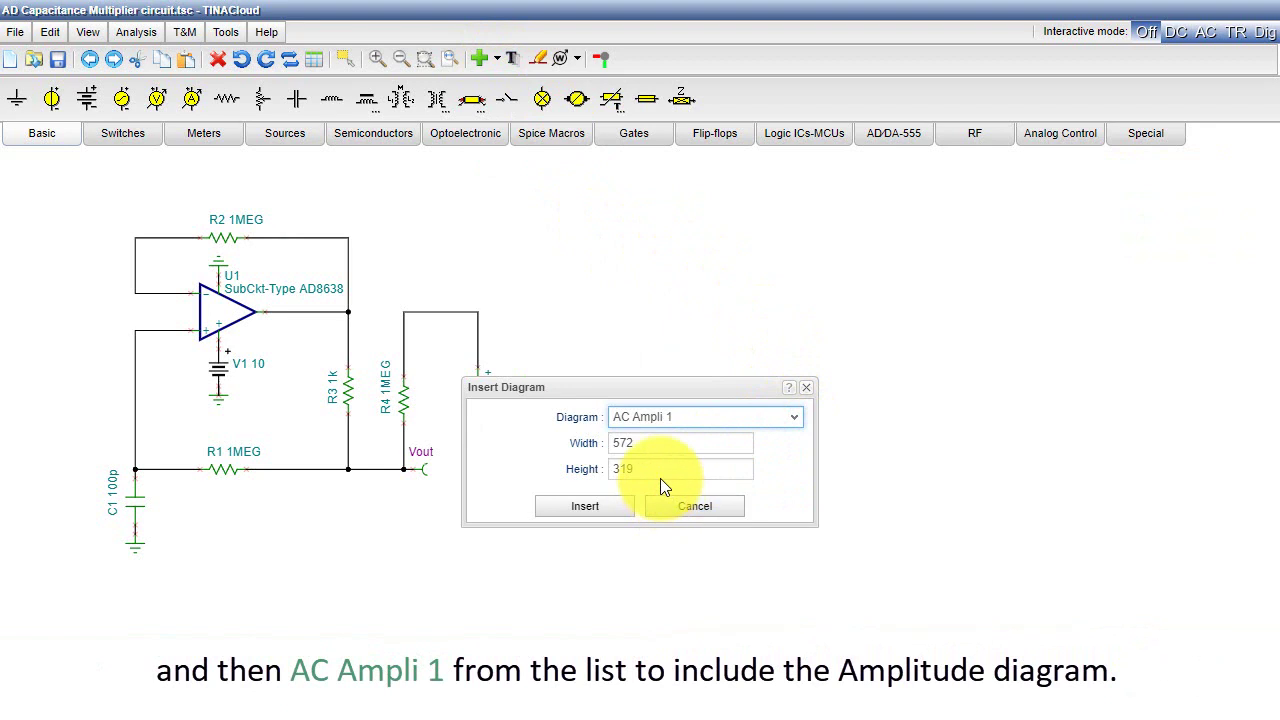
{"action": "left_click", "coordinate": [658, 444]}
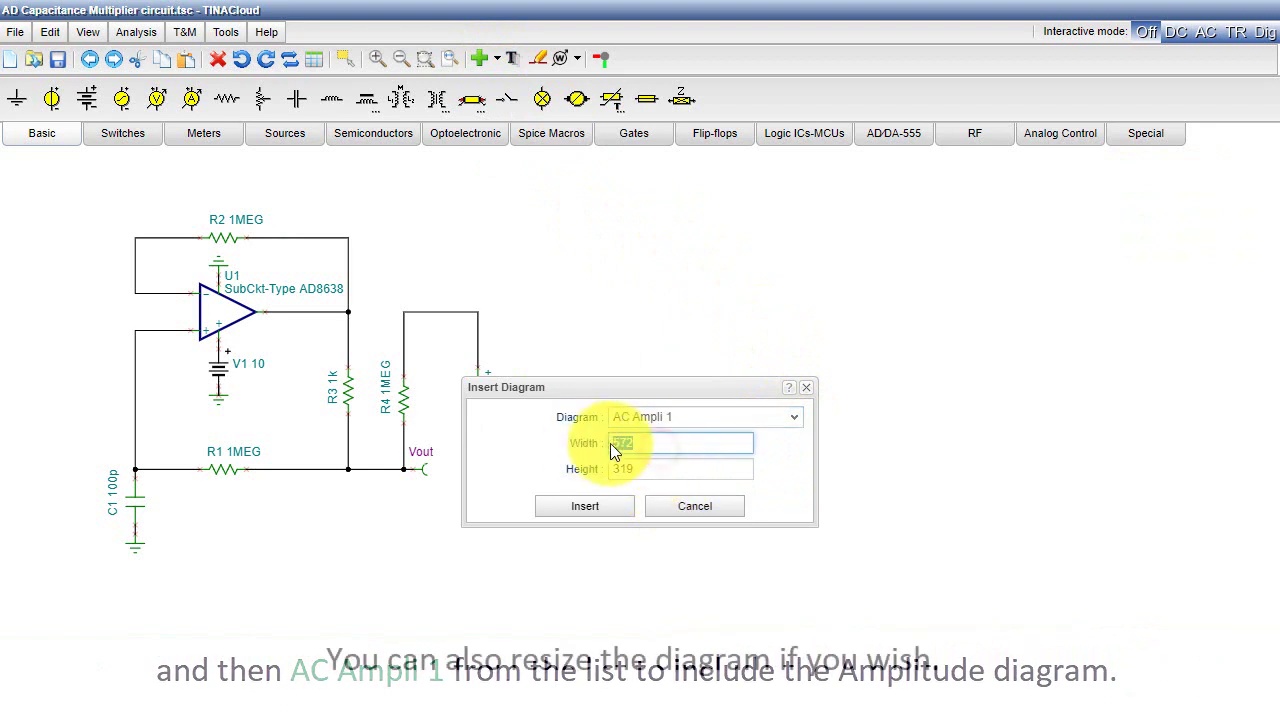
{"action": "type", "text": "500"}
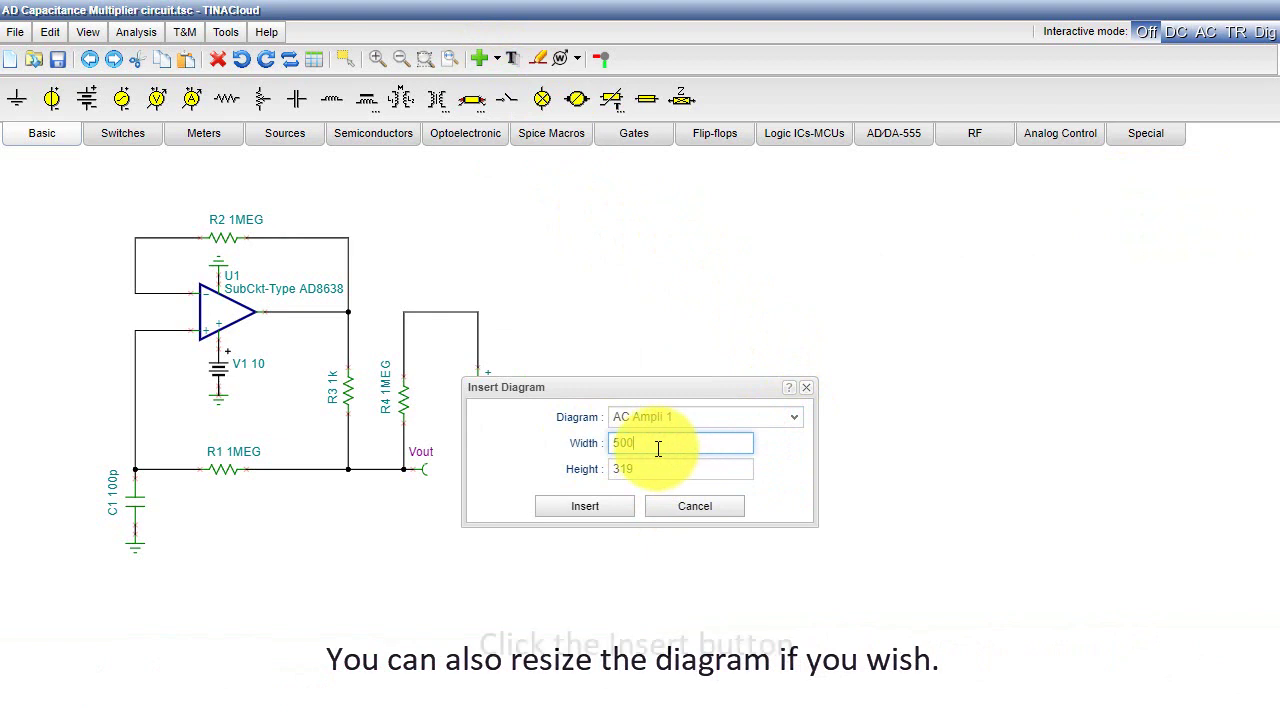
{"action": "left_click", "coordinate": [580, 518]}
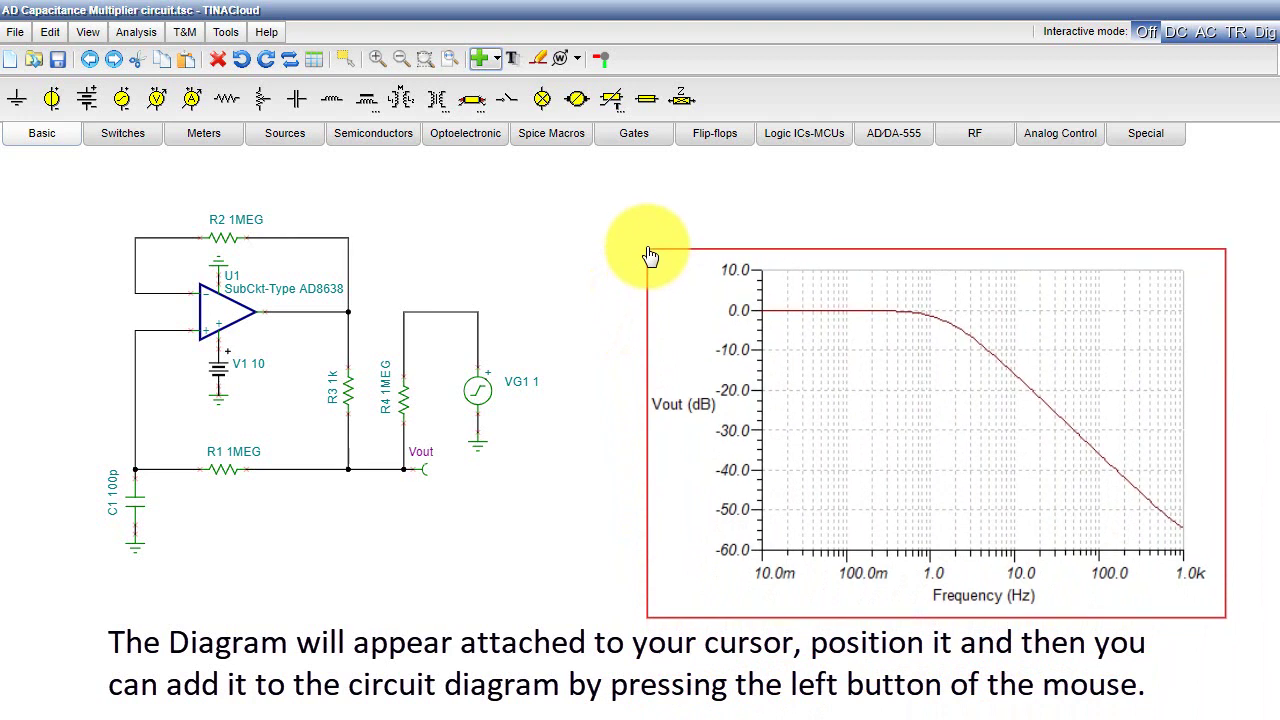
{"action": "left_click", "coordinate": [650, 256]}
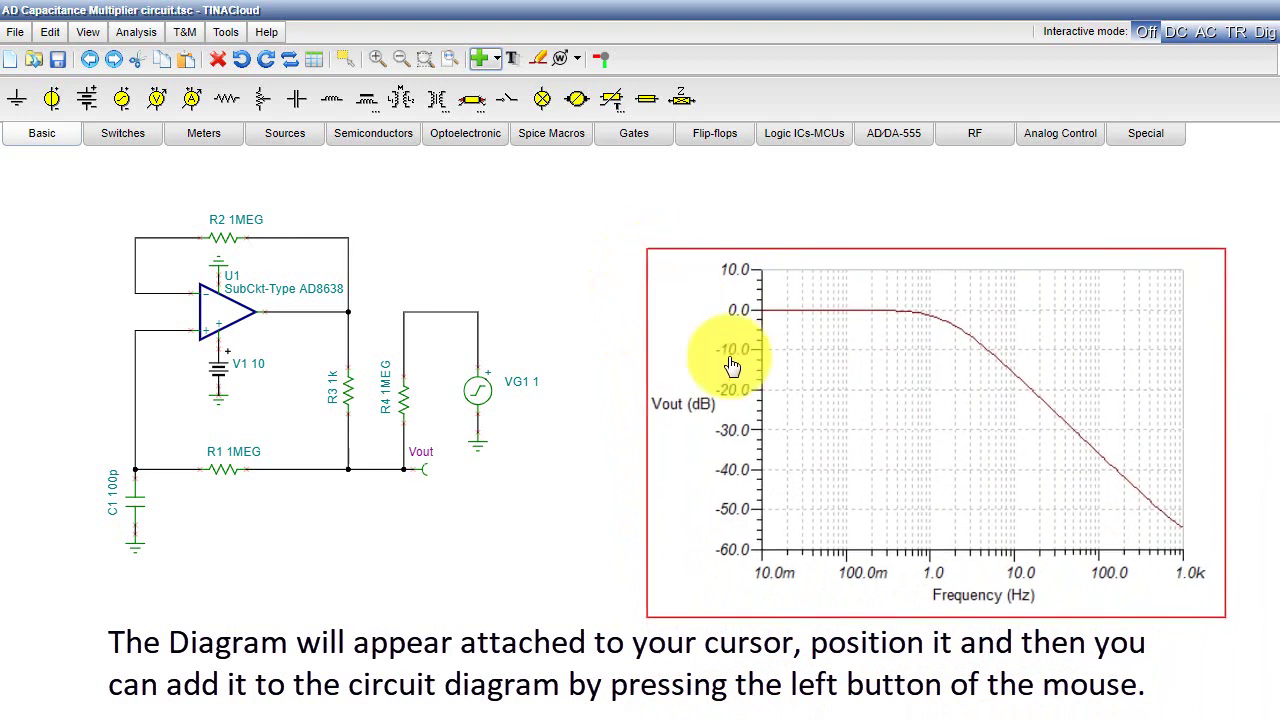
{"action": "left_click", "coordinate": [1093, 673]}
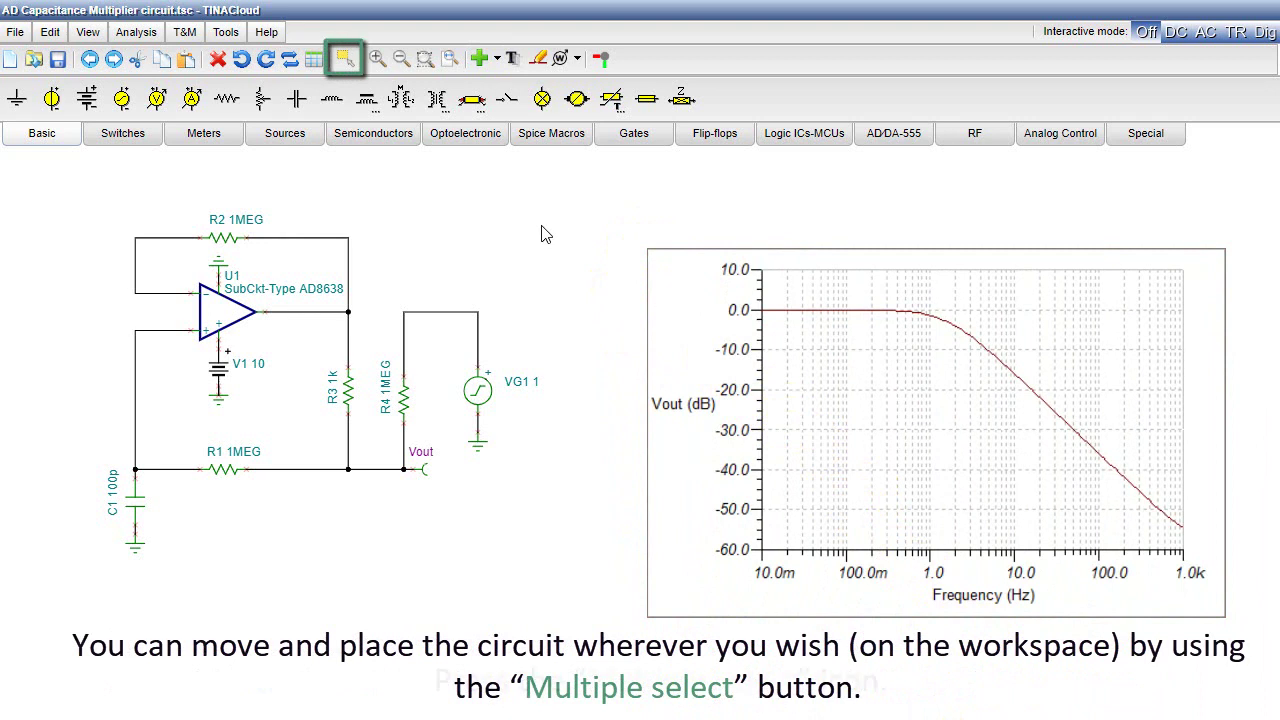
Window-select all the circuit components with Multiple select, move the circuit slightly down and to the left, and deselect it.
{"action": "left_click", "coordinate": [345, 62]}
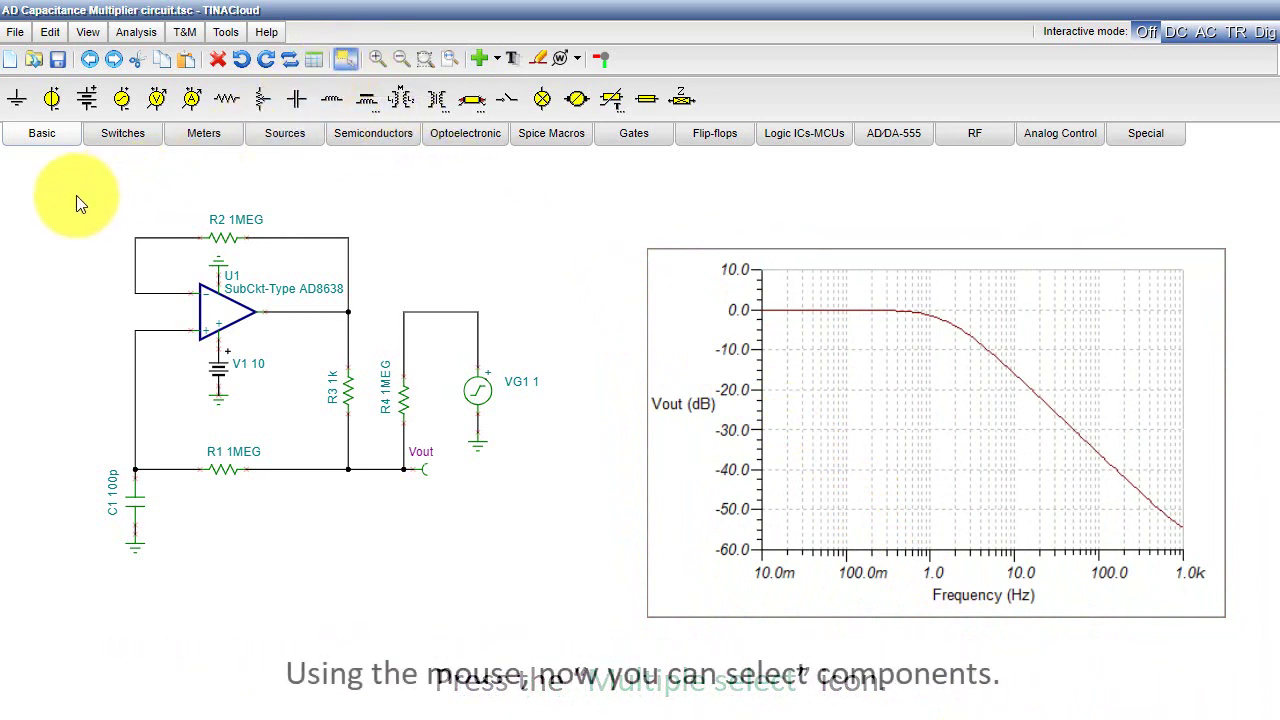
{"action": "left_click", "coordinate": [58, 200]}
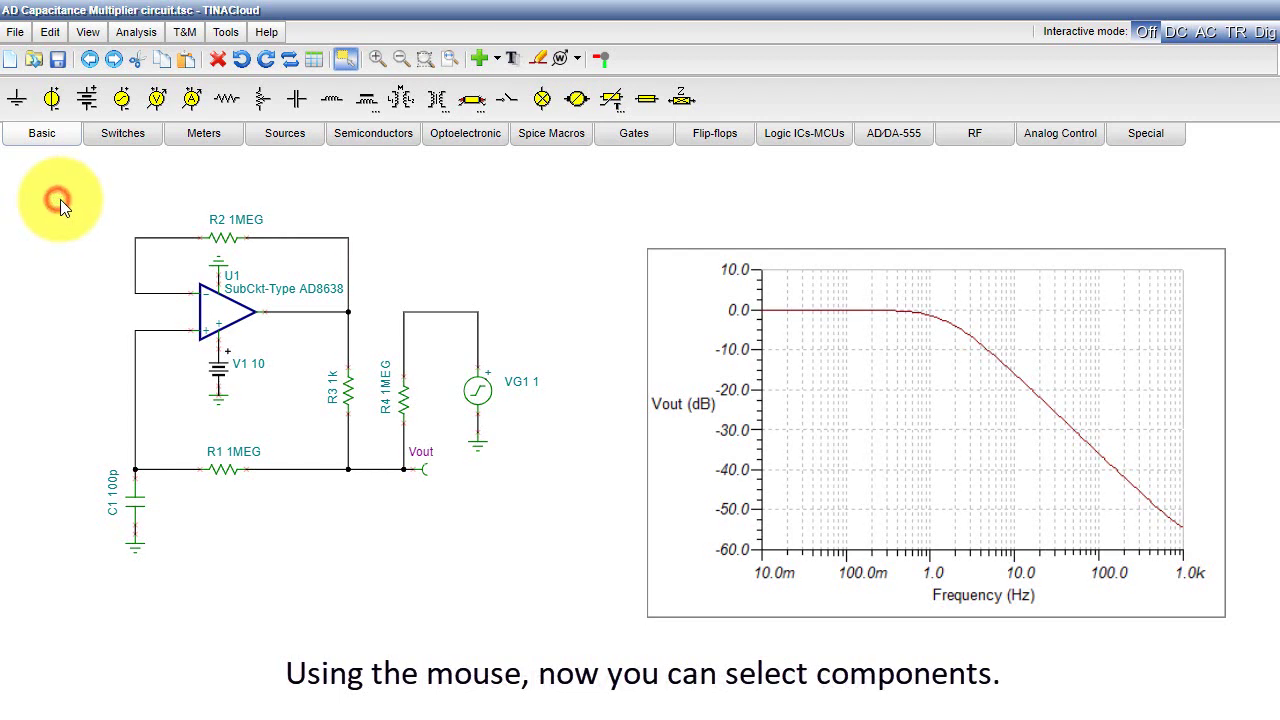
{"action": "left_click_drag", "start_coordinate": [60, 199], "coordinate": [616, 627]}
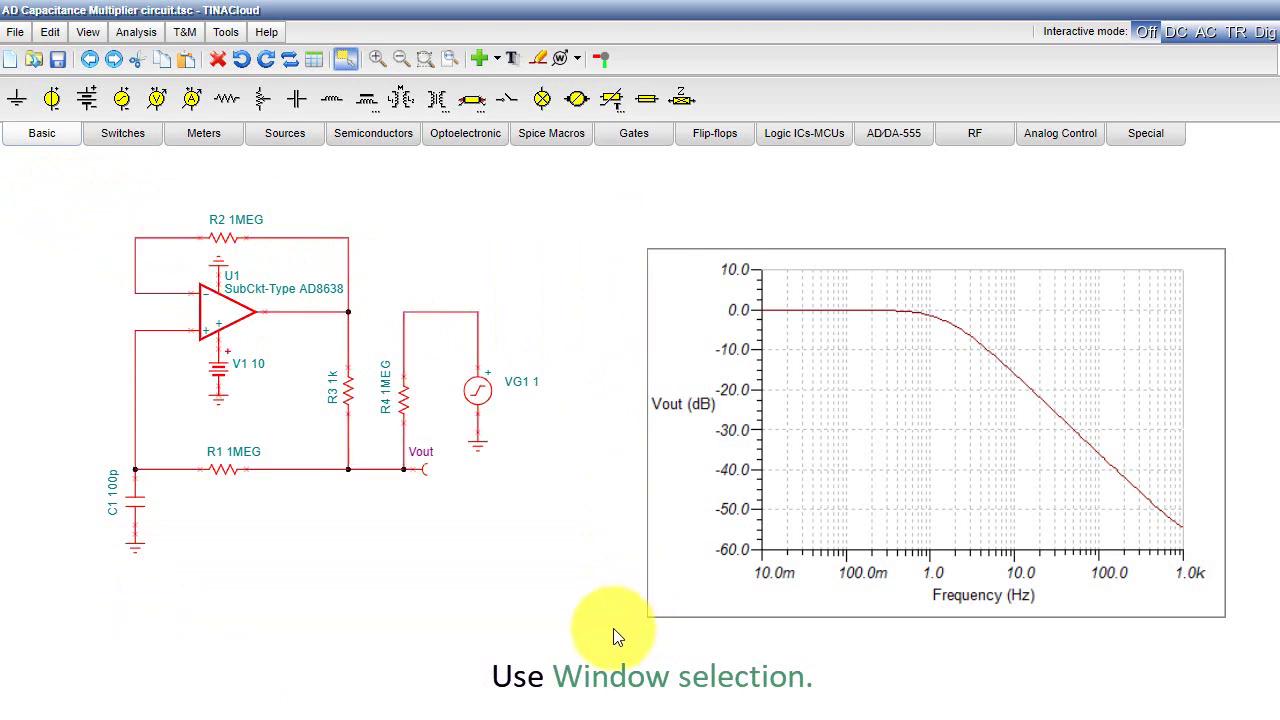
{"action": "left_click_drag", "start_coordinate": [234, 246], "coordinate": [209, 280]}
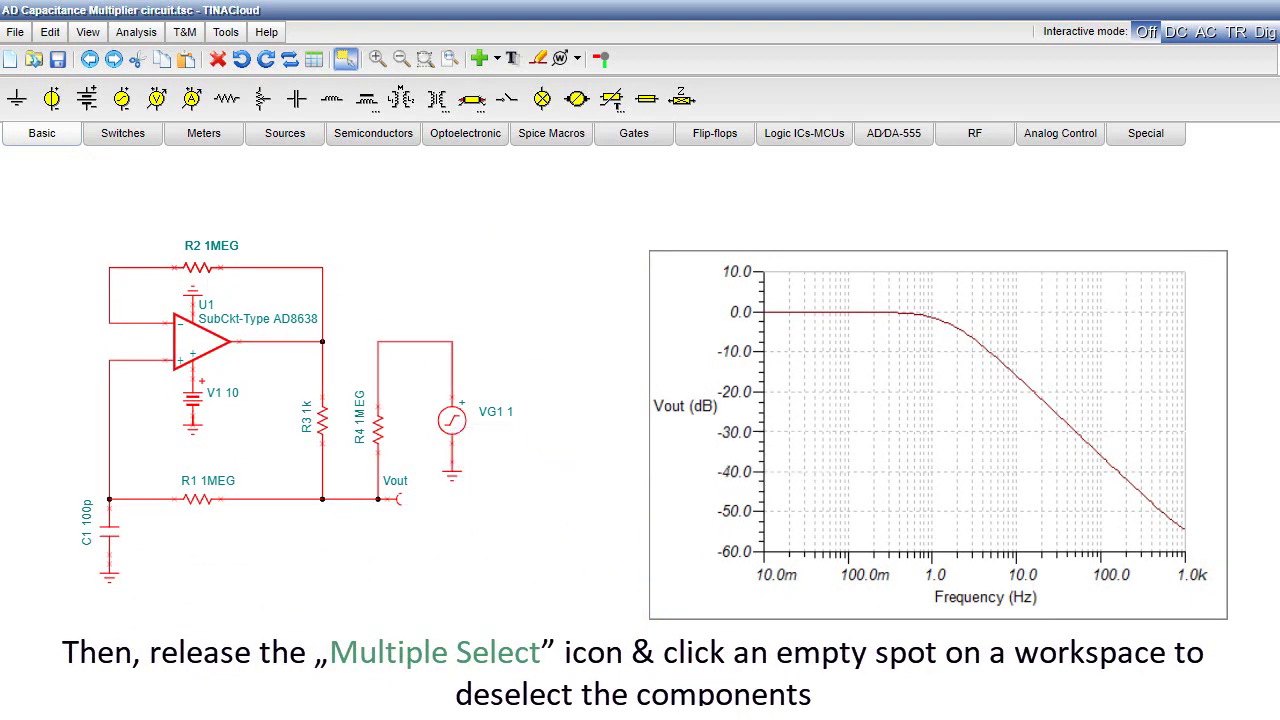
{"action": "left_click", "coordinate": [345, 64]}
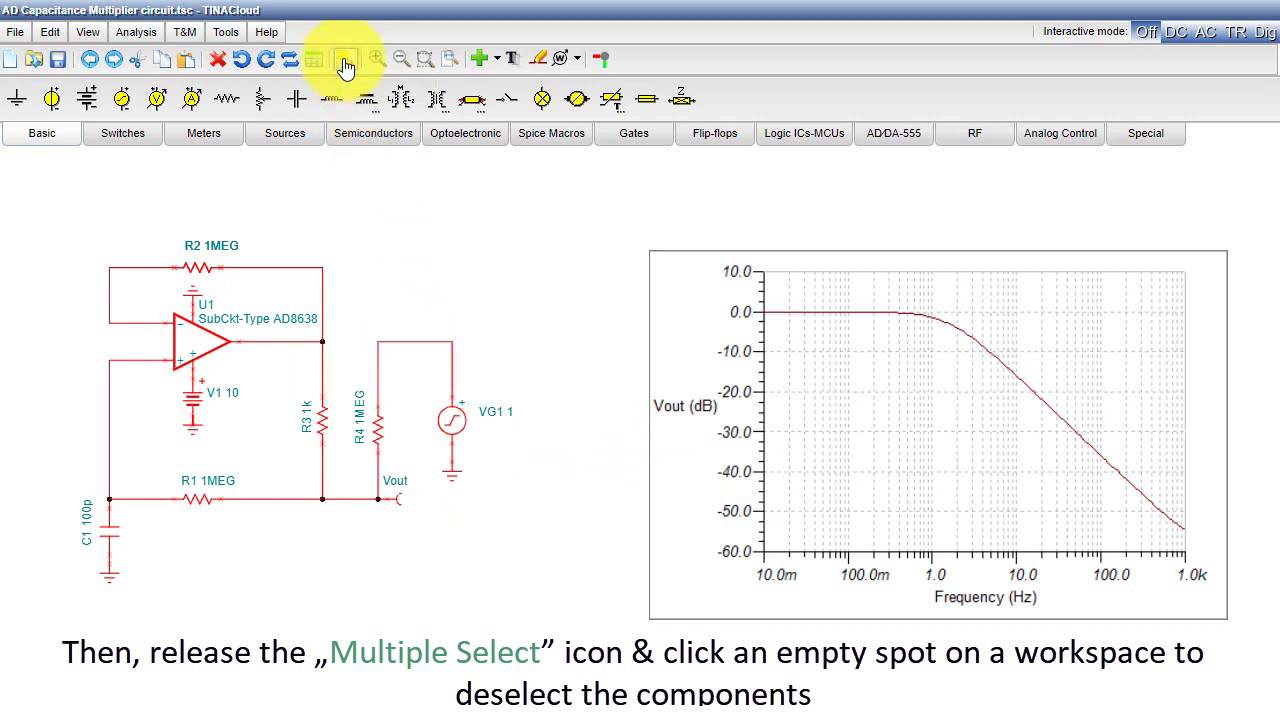
{"action": "left_click", "coordinate": [512, 221]}
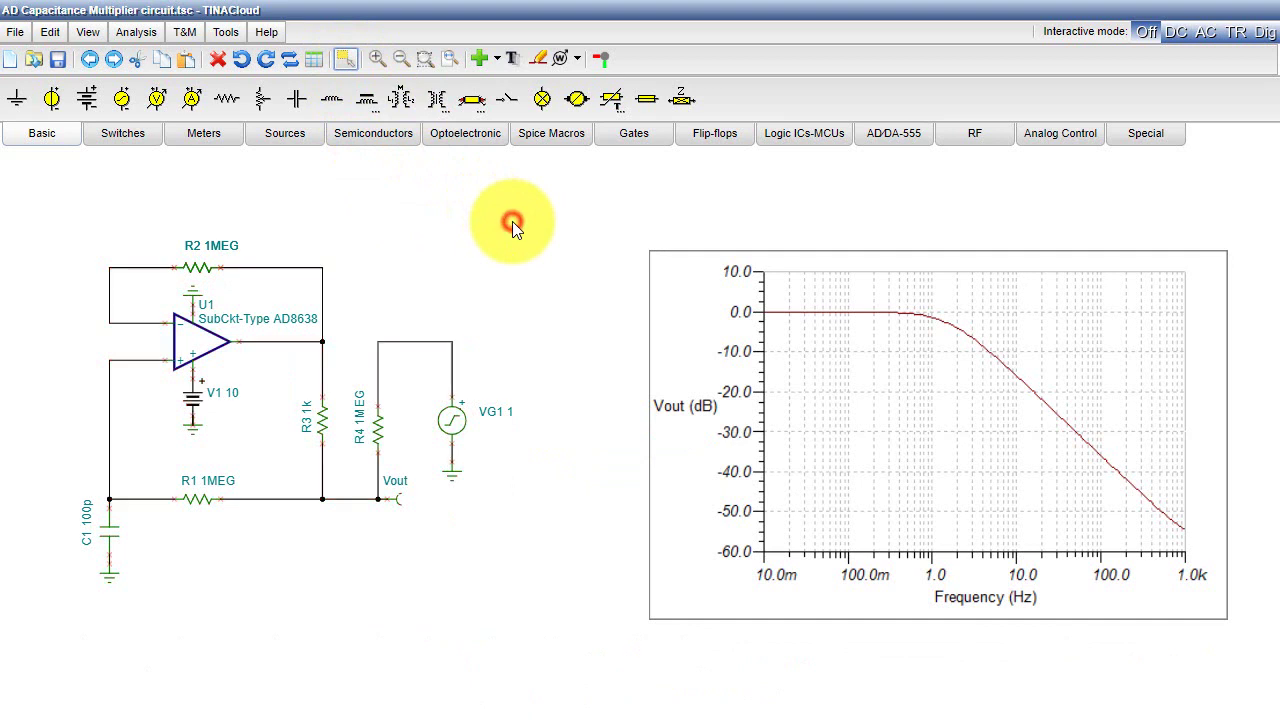
Start a new text object for the schematic title and enter "Capacitance Multiplier".
{"action": "left_click", "coordinate": [513, 62]}
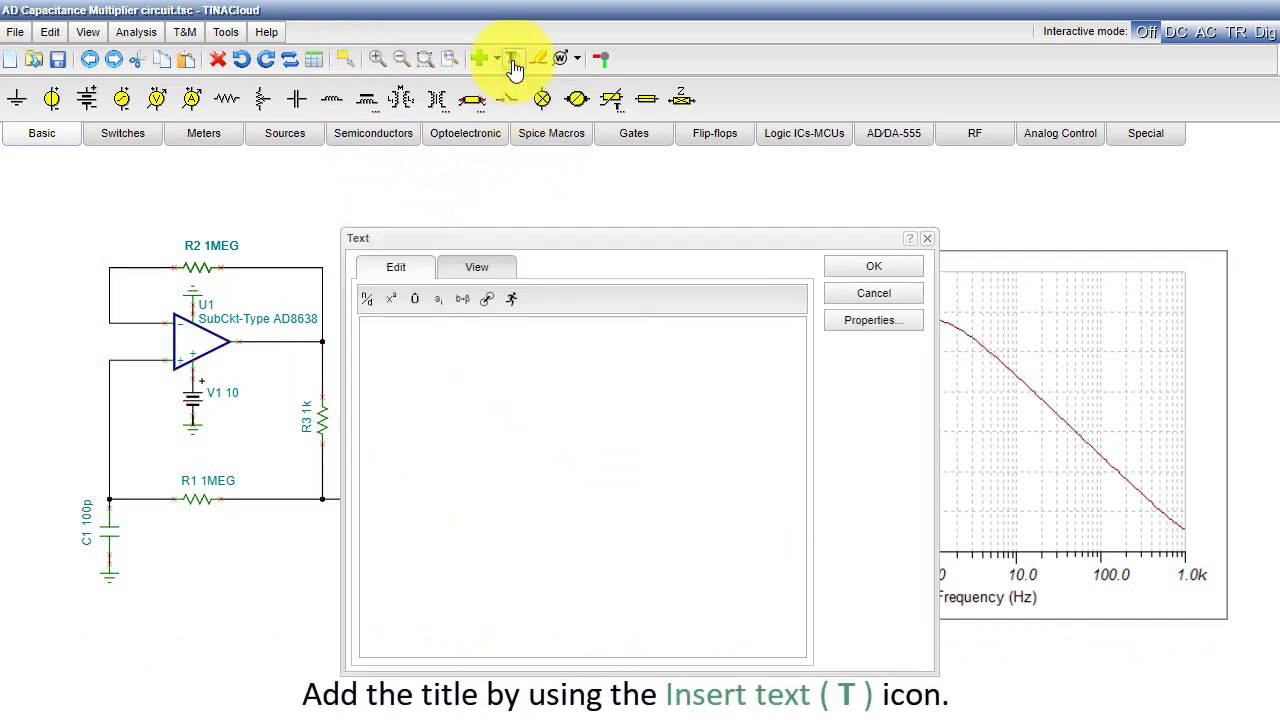
{"action": "left_click", "coordinate": [416, 345]}
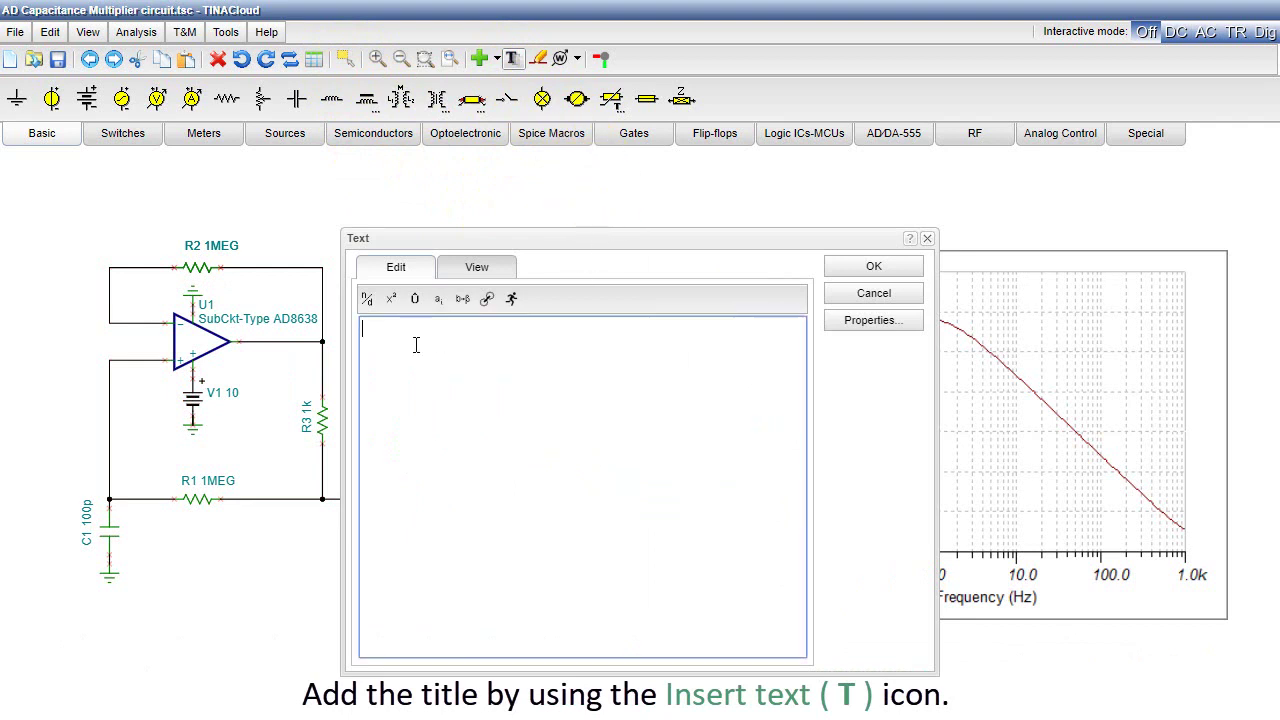
{"action": "type", "text": "Capacitance Multiplier"}
Format the title text at size 20 in dark blue #333399 and insert it into the schematic.
{"action": "left_click", "coordinate": [866, 331]}
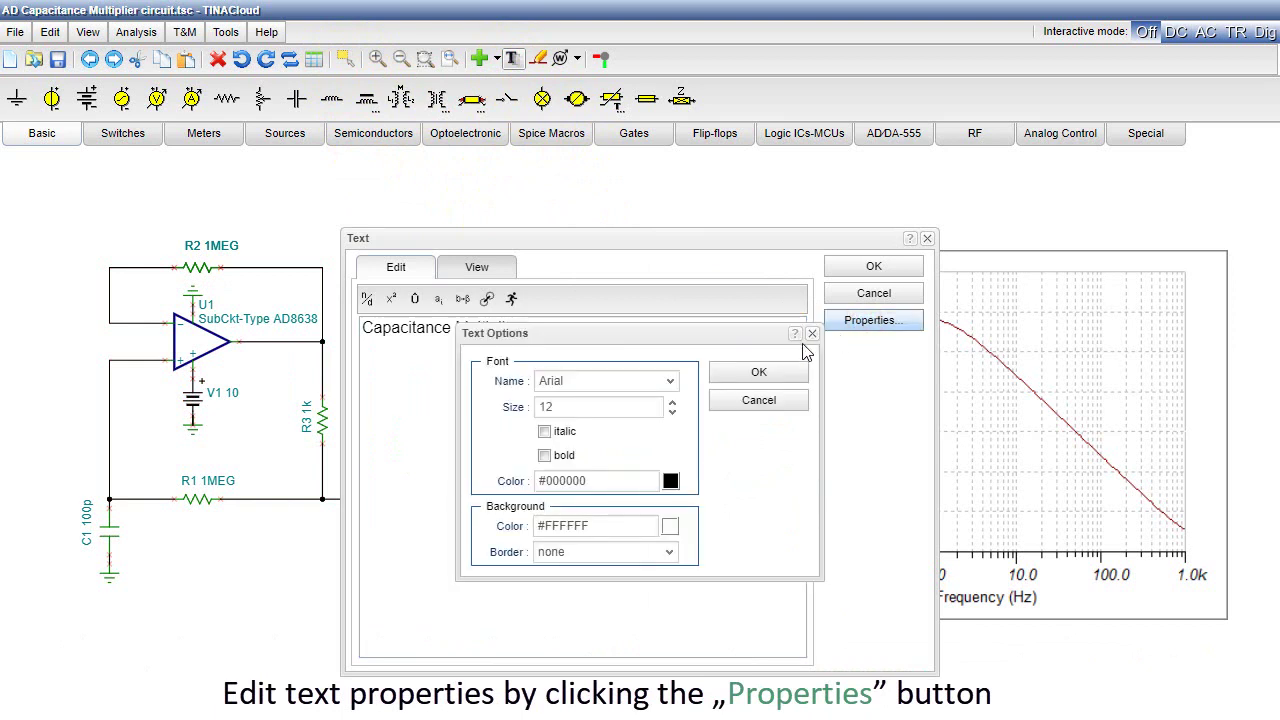
{"action": "left_click", "coordinate": [672, 401]}
{"action": "left_click", "coordinate": [670, 481]}
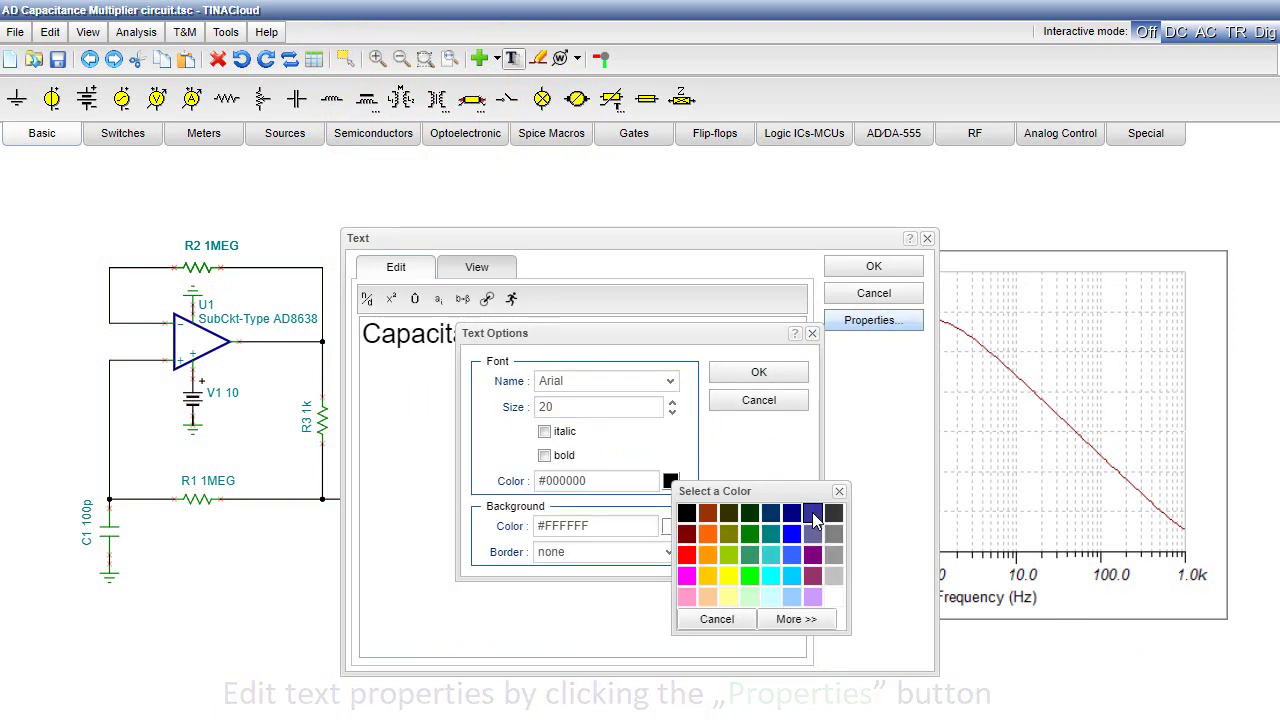
{"action": "left_click", "coordinate": [813, 514]}
{"action": "left_click", "coordinate": [757, 375]}
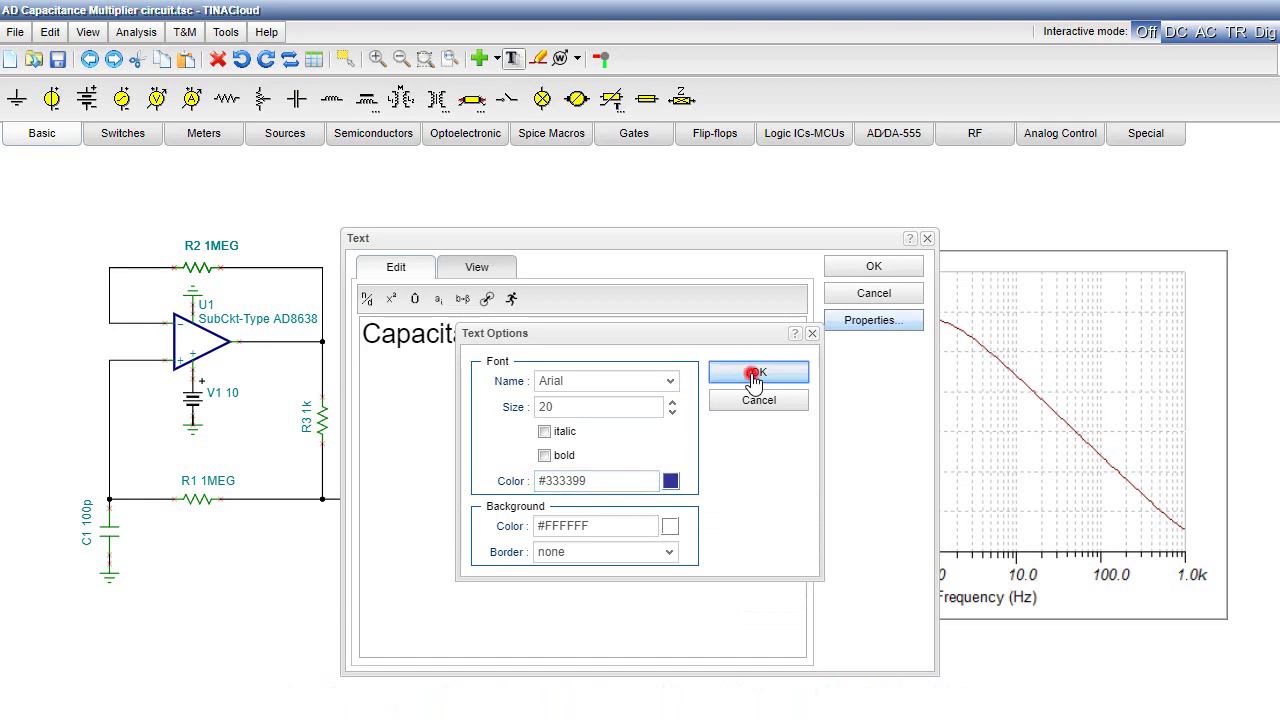
{"action": "left_click", "coordinate": [852, 266]}
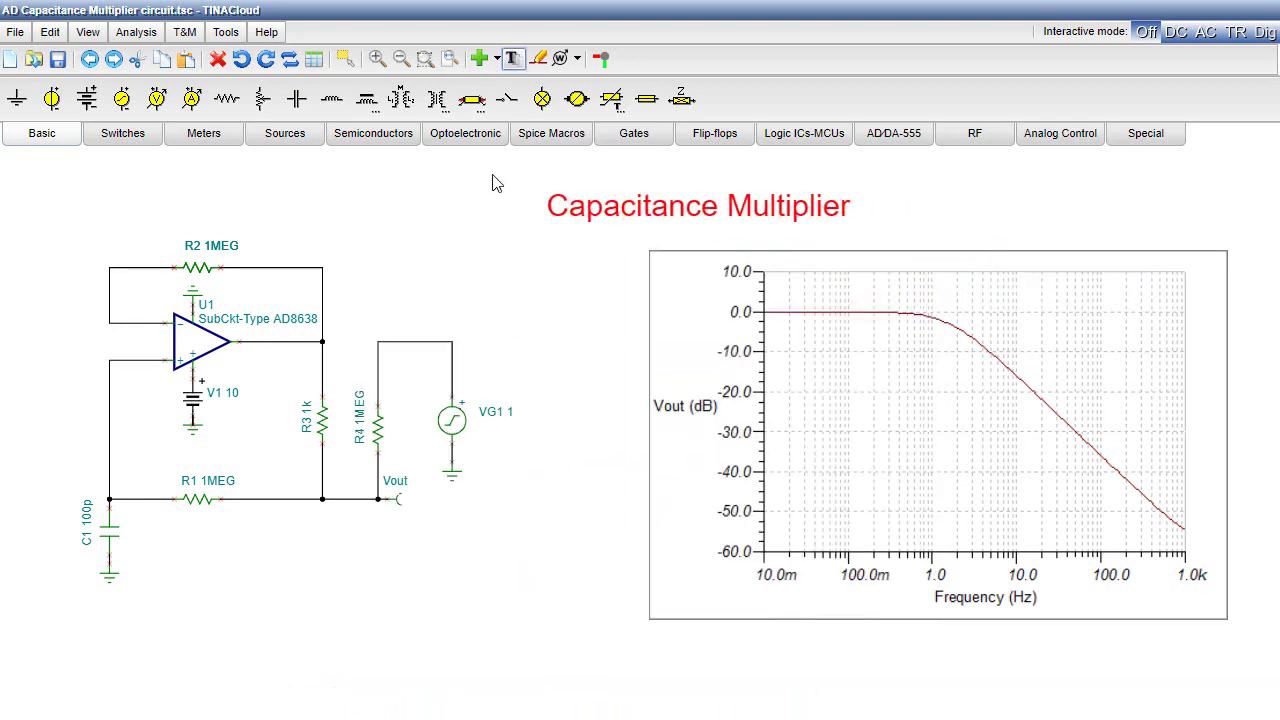